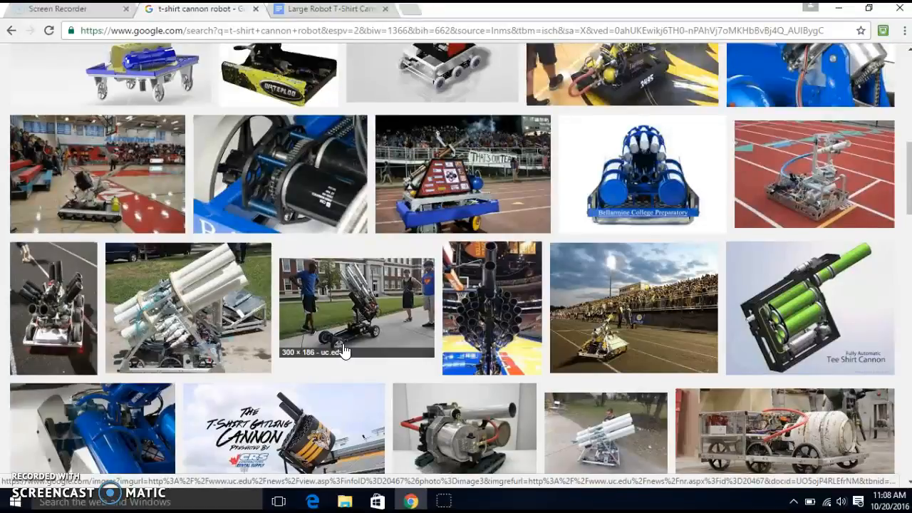
Browse the image results for t-shirt cannon robots, examining the different launcher and drive base designs
{"action": "scroll", "coordinate": [343, 352], "scroll_direction": "down", "scroll_amount": 5}
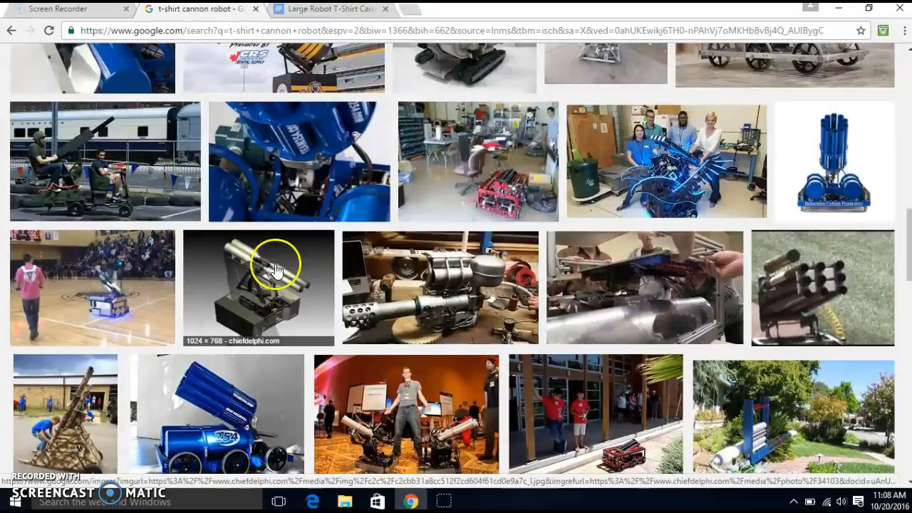
{"action": "scroll", "coordinate": [291, 285], "scroll_direction": "down", "scroll_amount": 2}
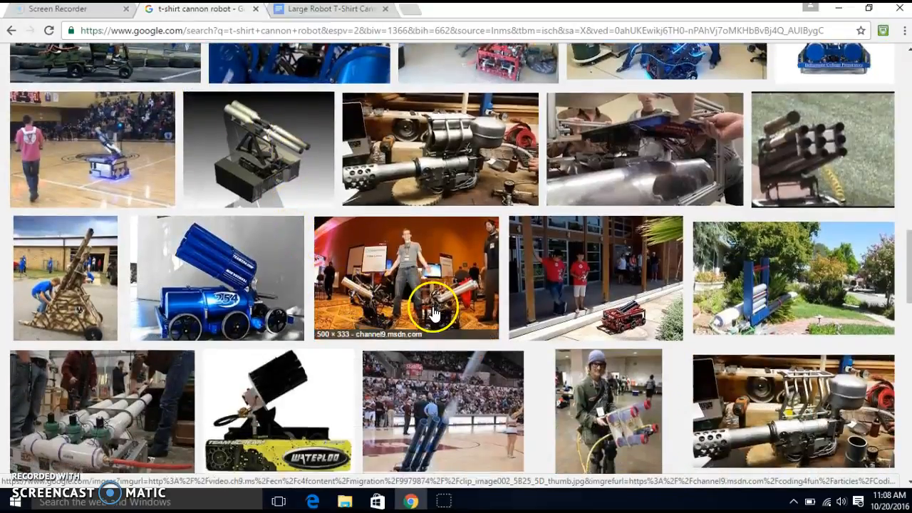
{"action": "scroll", "coordinate": [428, 307], "scroll_direction": "down", "scroll_amount": 2}
{"action": "scroll", "coordinate": [456, 342], "scroll_direction": "down", "scroll_amount": 2}
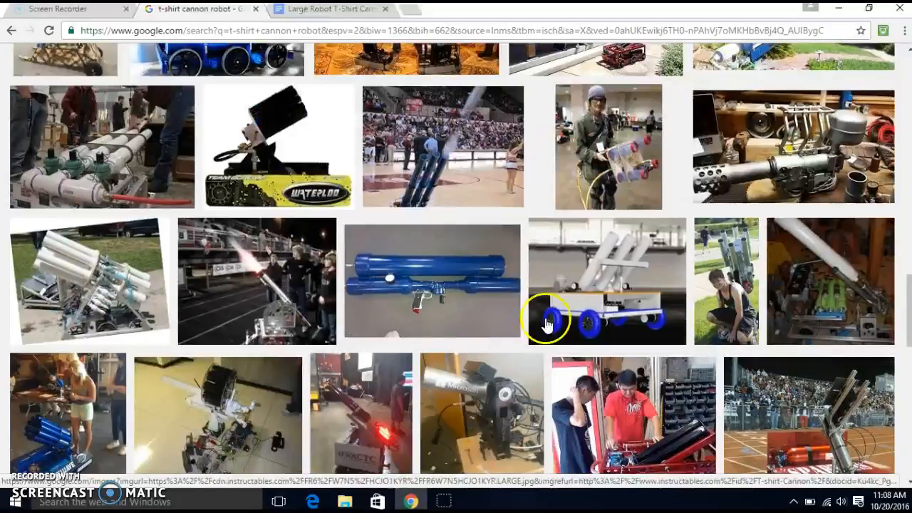
{"action": "scroll", "coordinate": [617, 291], "scroll_direction": "down", "scroll_amount": 2}
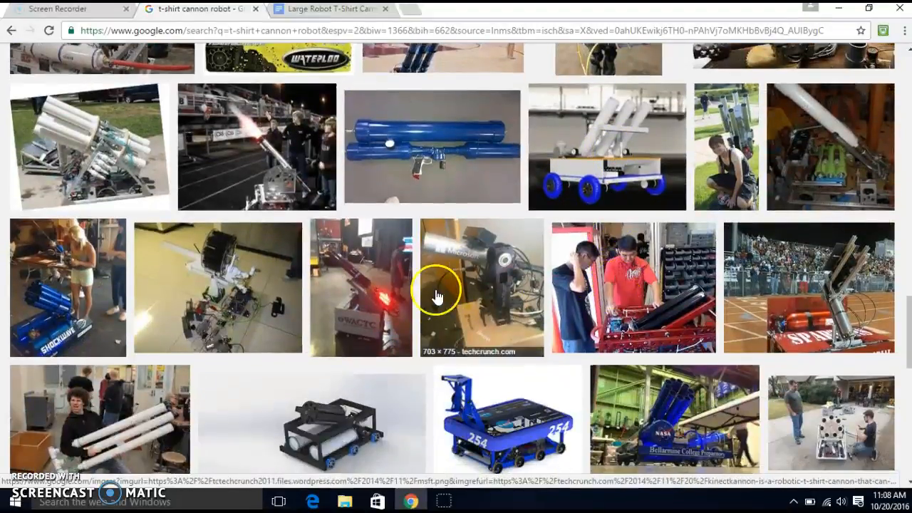
{"action": "scroll", "coordinate": [271, 317], "scroll_direction": "down", "scroll_amount": 3}
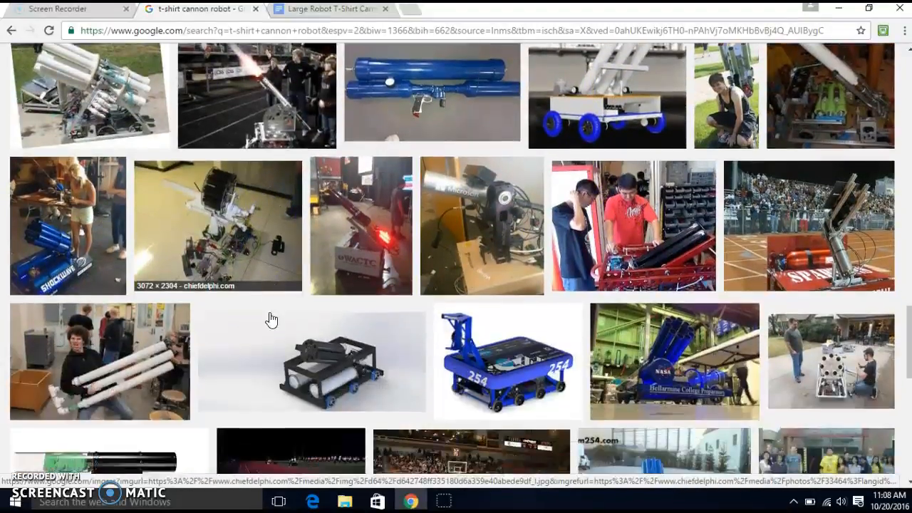
{"action": "scroll", "coordinate": [273, 317], "scroll_direction": "down", "scroll_amount": 1}
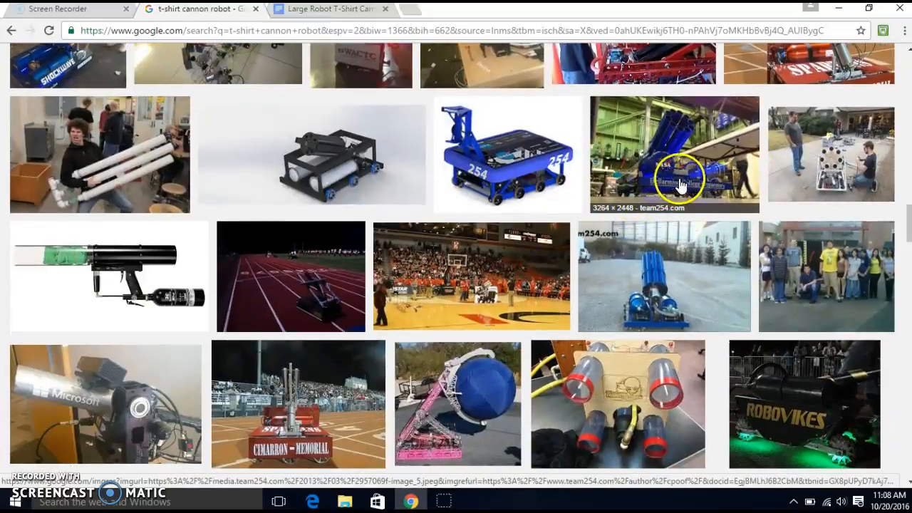
{"action": "scroll", "coordinate": [567, 285], "scroll_direction": "down", "scroll_amount": 3}
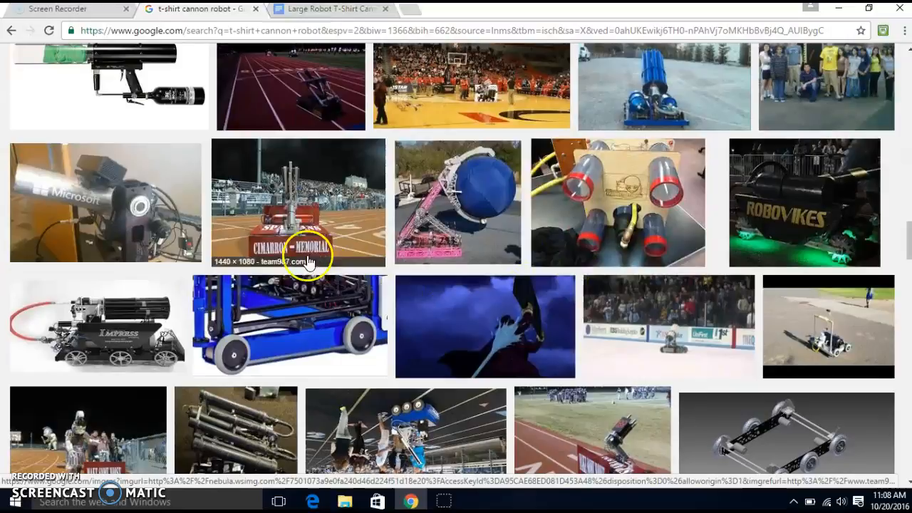
{"action": "scroll", "coordinate": [270, 284], "scroll_direction": "down", "scroll_amount": 3}
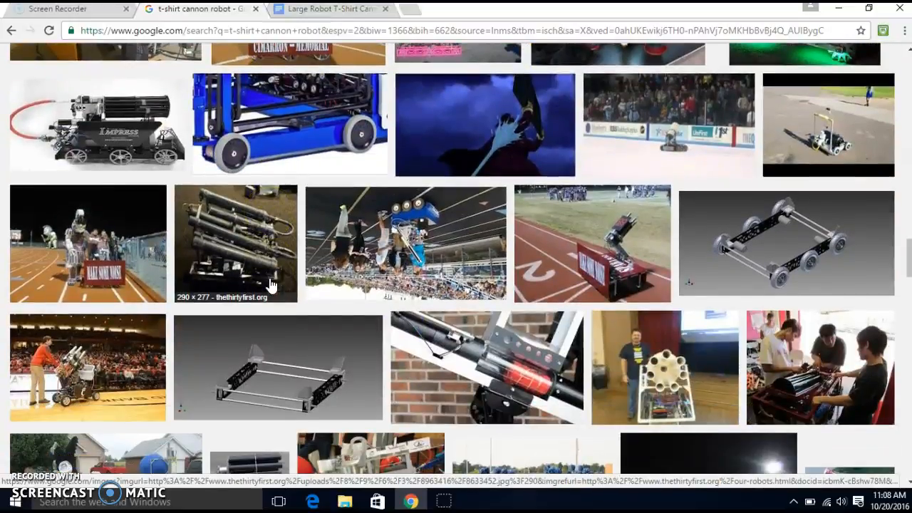
{"action": "scroll", "coordinate": [270, 284], "scroll_direction": "down", "scroll_amount": 3}
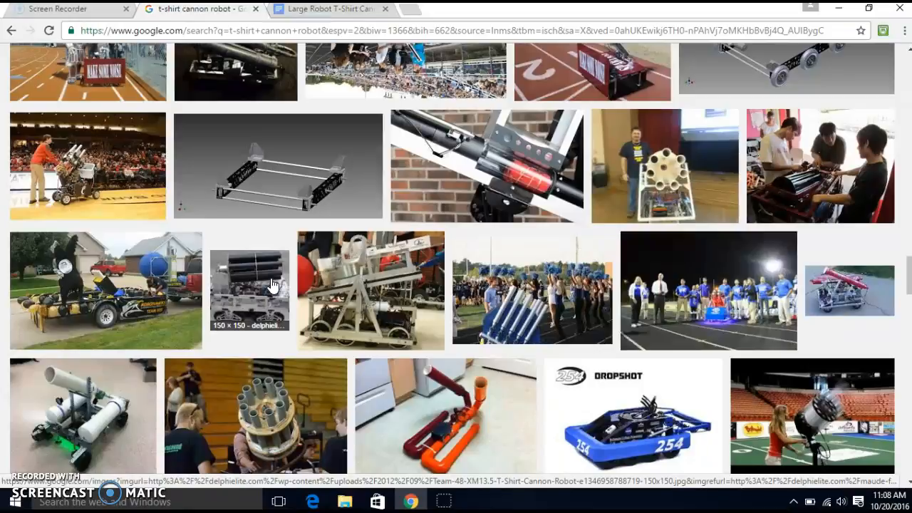
{"action": "scroll", "coordinate": [274, 285], "scroll_direction": "up", "scroll_amount": 4}
{"action": "scroll", "coordinate": [273, 285], "scroll_direction": "down", "scroll_amount": 7}
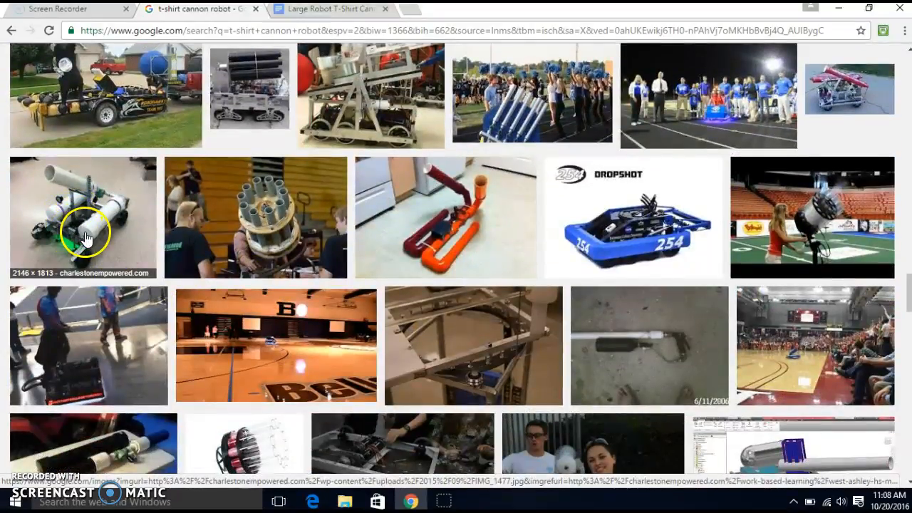
{"action": "scroll", "coordinate": [507, 333], "scroll_direction": "up", "scroll_amount": 8}
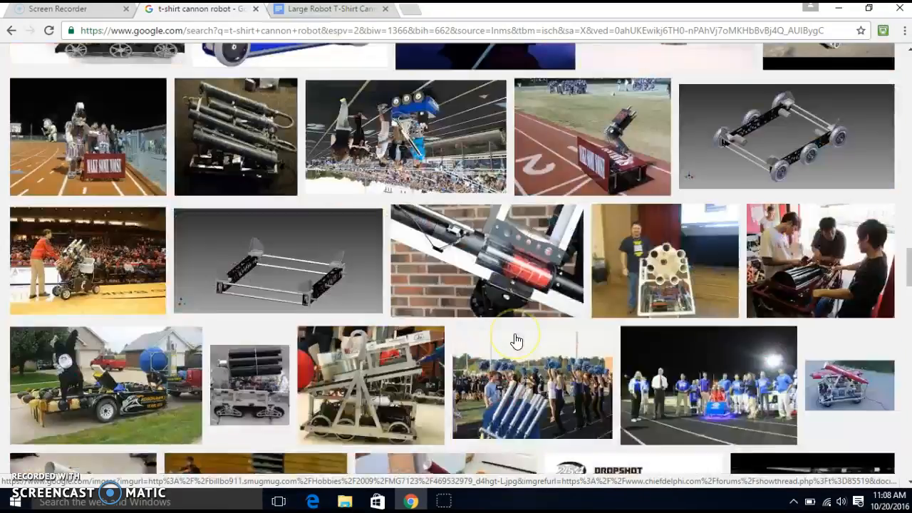
{"action": "scroll", "coordinate": [516, 341], "scroll_direction": "up", "scroll_amount": 15}
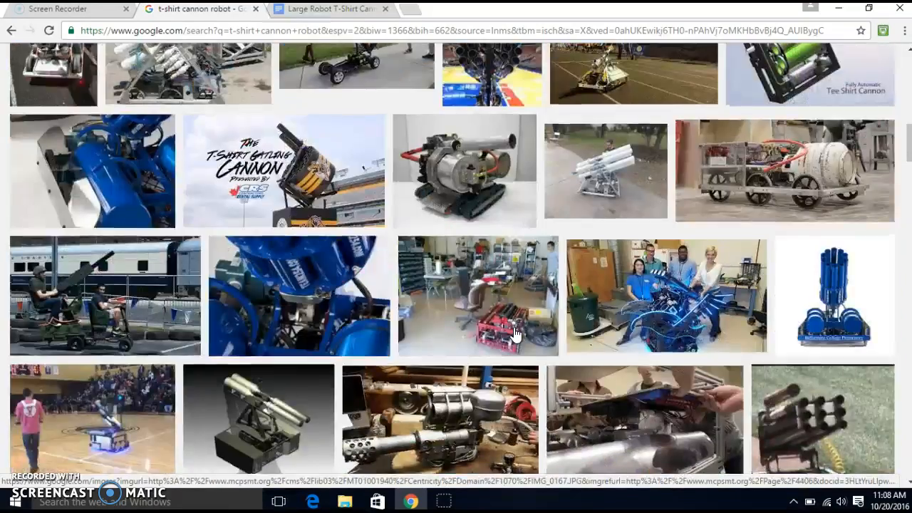
{"action": "scroll", "coordinate": [513, 333], "scroll_direction": "up", "scroll_amount": 5}
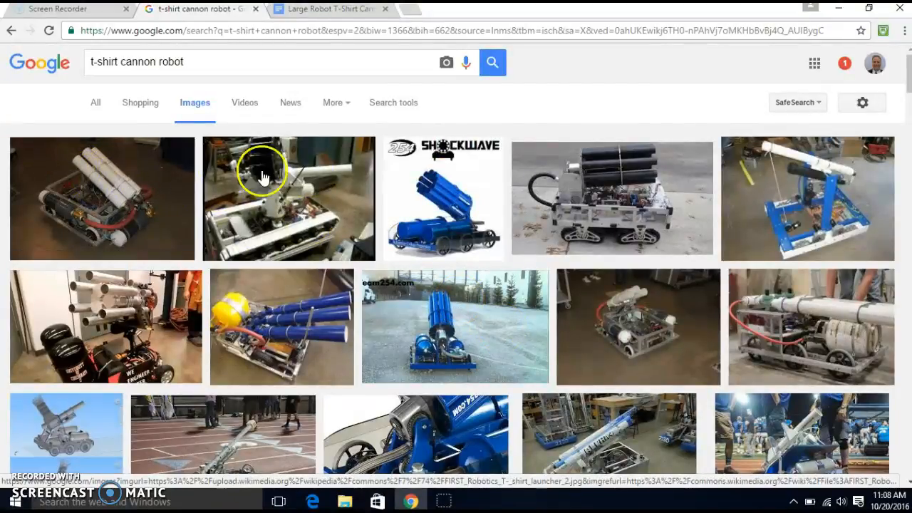
Separate the t-shirt cannon robot image results into their own browser window and shrink it to a narrow window
{"action": "left_click_drag", "start_coordinate": [192, 15], "coordinate": [199, 56]}
{"action": "left_click_drag", "start_coordinate": [91, 10], "coordinate": [105, 104]}
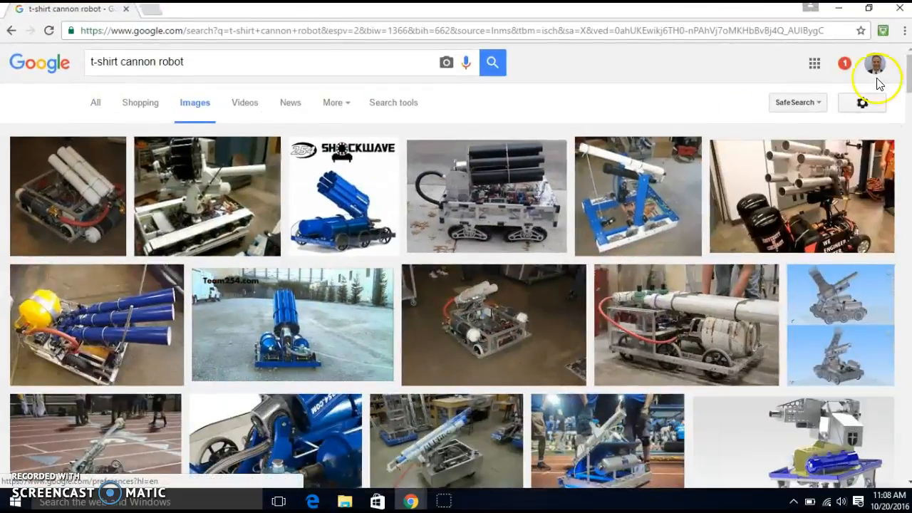
{"action": "left_click", "coordinate": [869, 9]}
{"action": "left_click_drag", "start_coordinate": [761, 221], "coordinate": [297, 227]}
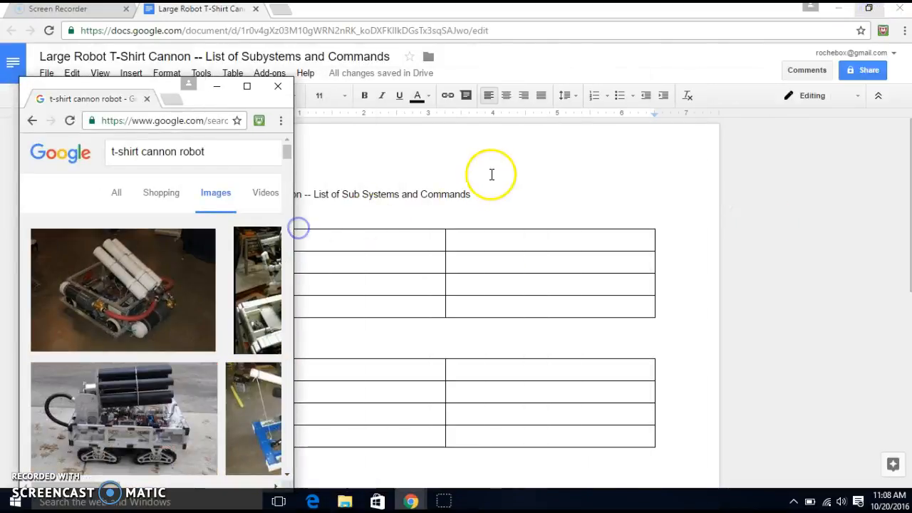
Separate the Large Robot T-Shirt Cannon document into its own window, narrowed and placed on the right half of the desktop
{"action": "left_click", "coordinate": [491, 175]}
{"action": "left_click_drag", "start_coordinate": [182, 14], "coordinate": [369, 126]}
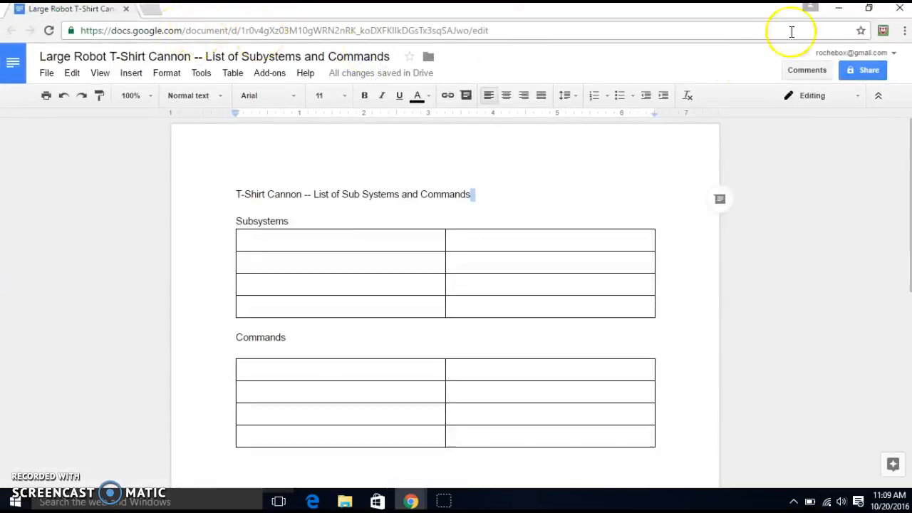
{"action": "left_click", "coordinate": [868, 13]}
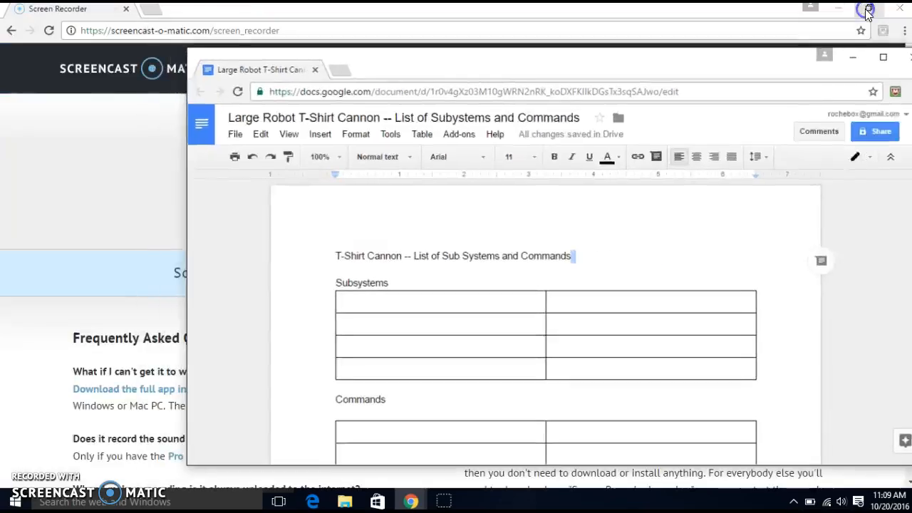
{"action": "left_click_drag", "start_coordinate": [749, 67], "coordinate": [677, 50]}
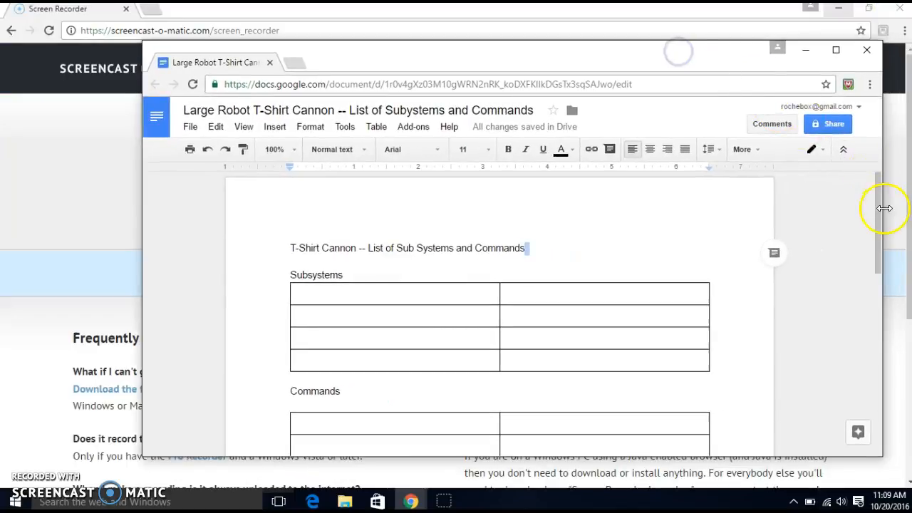
{"action": "left_click_drag", "start_coordinate": [882, 207], "coordinate": [625, 243]}
{"action": "left_click_drag", "start_coordinate": [361, 61], "coordinate": [638, 61]}
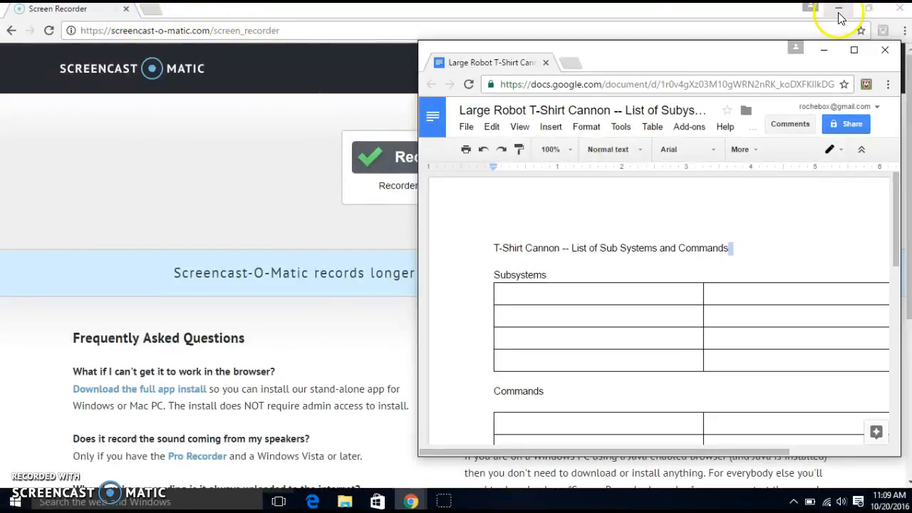
Move the Screen Recorder window out of the way and enlarge the image results window to sit beside the document
{"action": "left_click", "coordinate": [870, 7]}
{"action": "left_click_drag", "start_coordinate": [545, 19], "coordinate": [360, 486]}
{"action": "left_click_drag", "start_coordinate": [203, 91], "coordinate": [191, 41]}
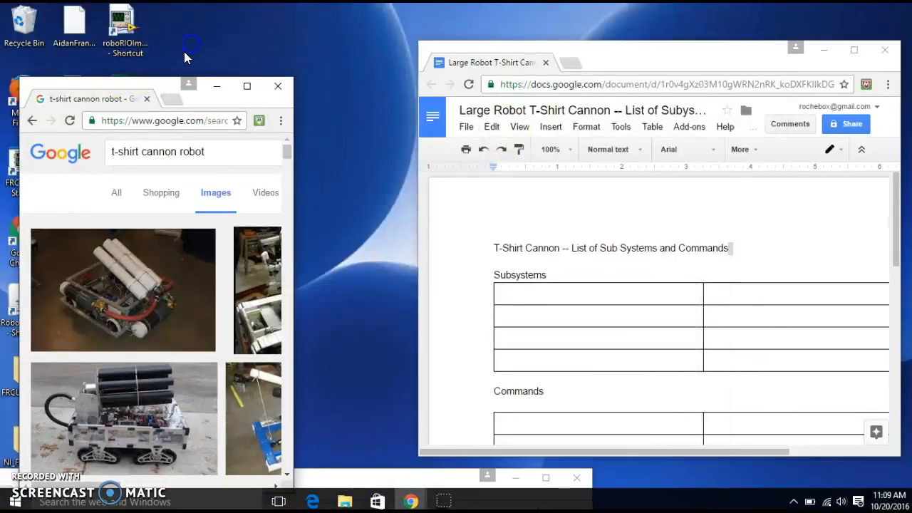
{"action": "left_click_drag", "start_coordinate": [169, 87], "coordinate": [155, 37]}
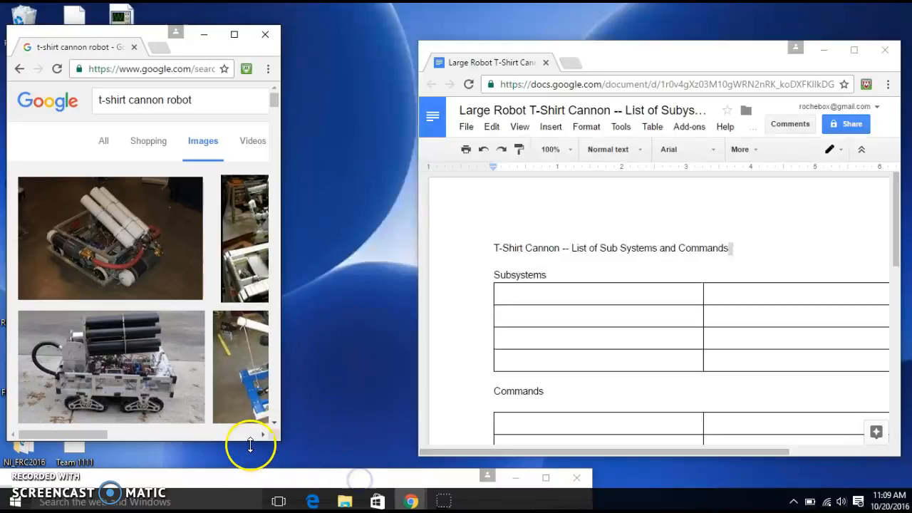
{"action": "left_click_drag", "start_coordinate": [278, 439], "coordinate": [372, 461]}
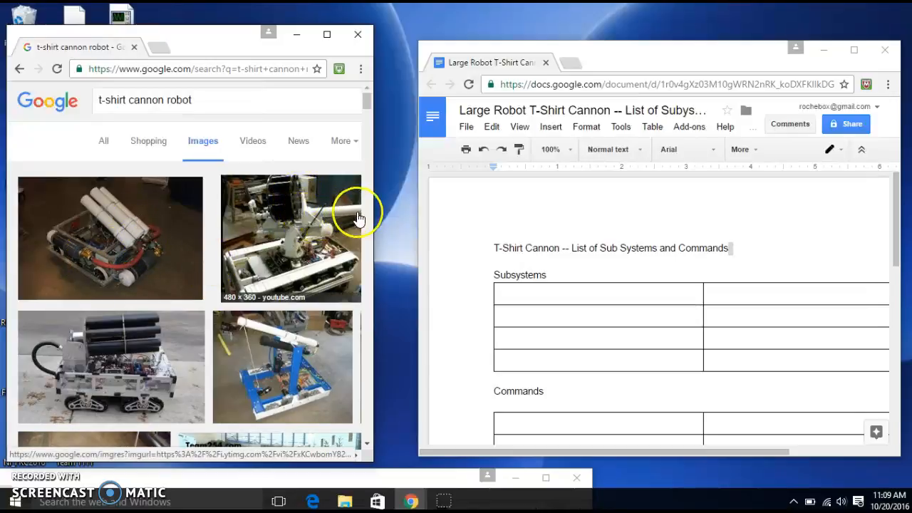
{"action": "left_click_drag", "start_coordinate": [373, 219], "coordinate": [403, 220]}
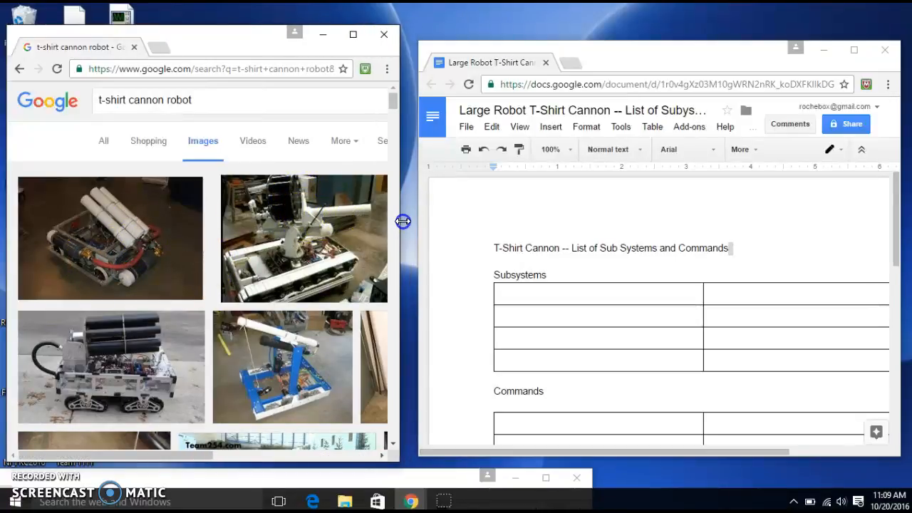
Enter DriveTrain in the first cell of the Subsystems table
{"action": "scroll", "coordinate": [601, 284], "scroll_direction": "down", "scroll_amount": 1}
{"action": "scroll", "coordinate": [594, 275], "scroll_direction": "down", "scroll_amount": 2}
{"action": "scroll", "coordinate": [594, 275], "scroll_direction": "up", "scroll_amount": 2}
{"action": "left_click_drag", "start_coordinate": [515, 230], "coordinate": [555, 234]}
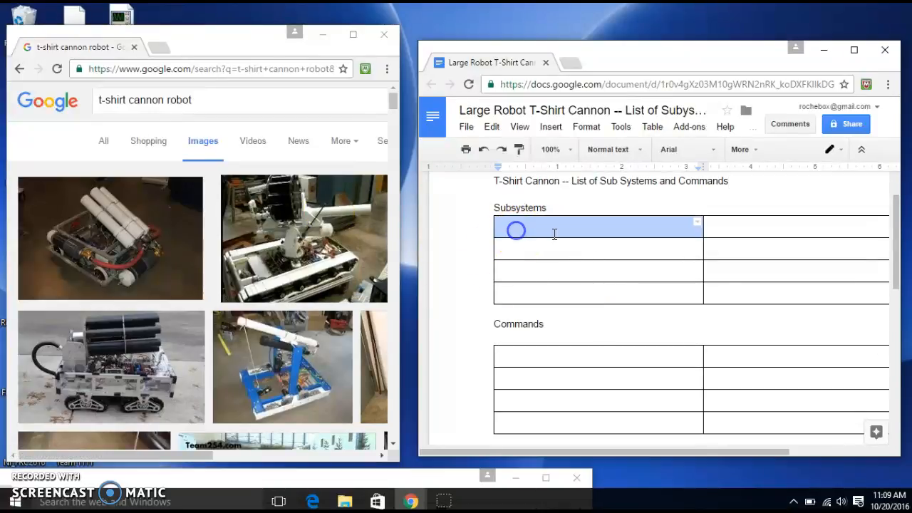
{"action": "left_click", "coordinate": [548, 232]}
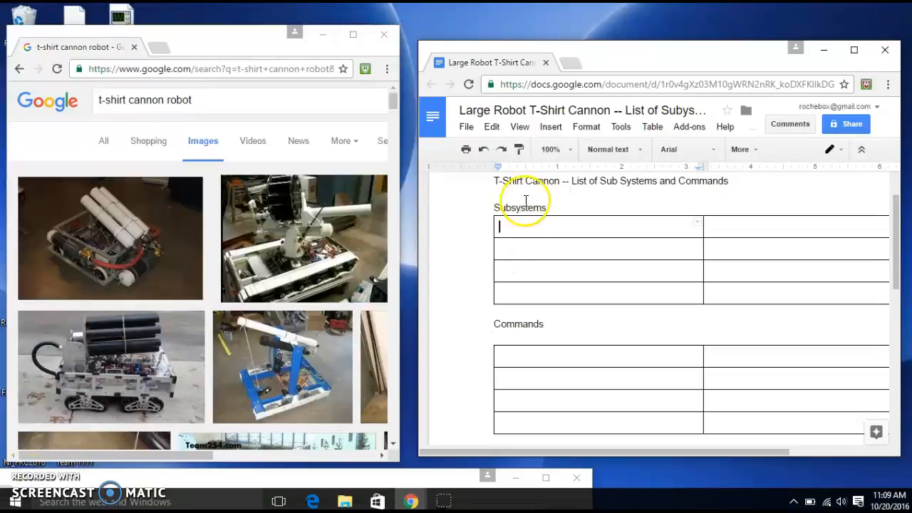
{"action": "left_click", "coordinate": [518, 226]}
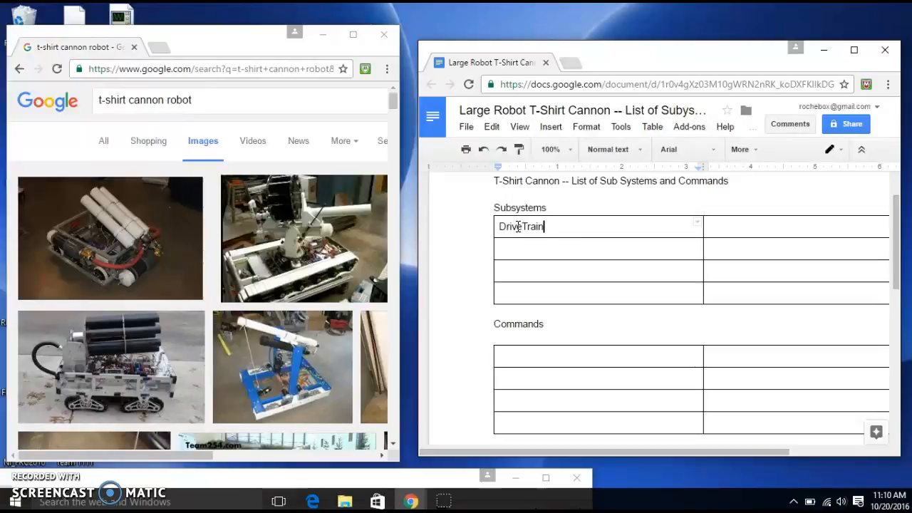
Describe the DriveTrain subsystem in the adjacent cell as "Two Motor Controllers (and 2 CIM Motors)"
{"action": "left_click", "coordinate": [758, 227]}
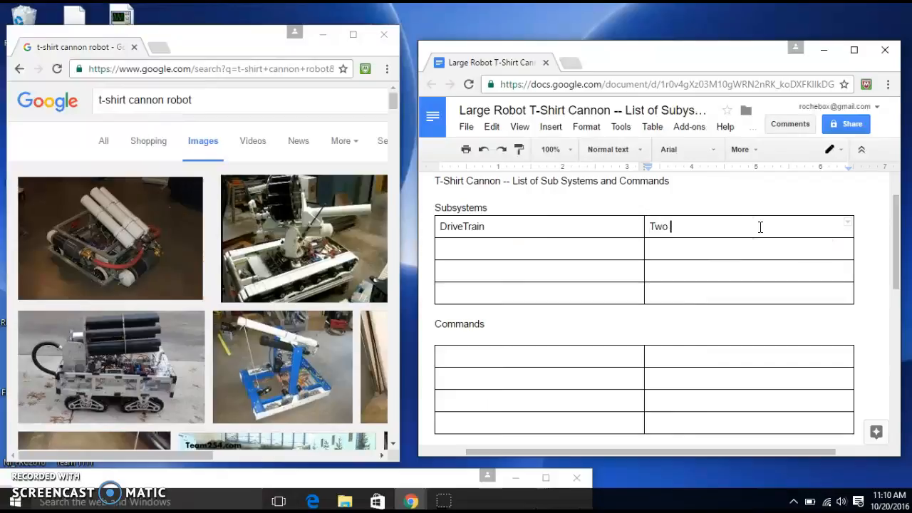
{"action": "type", "text": "Two Motor Conteo"}
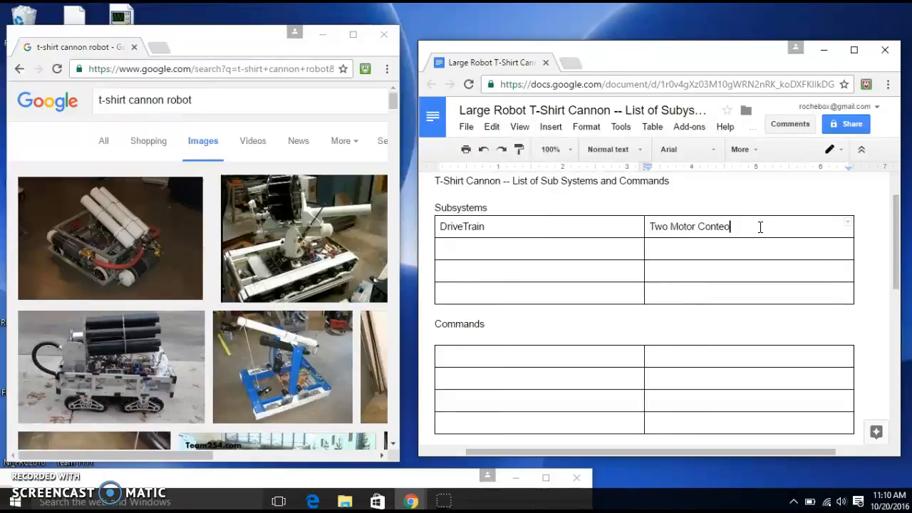
{"action": "key", "text": "BackSpace"}
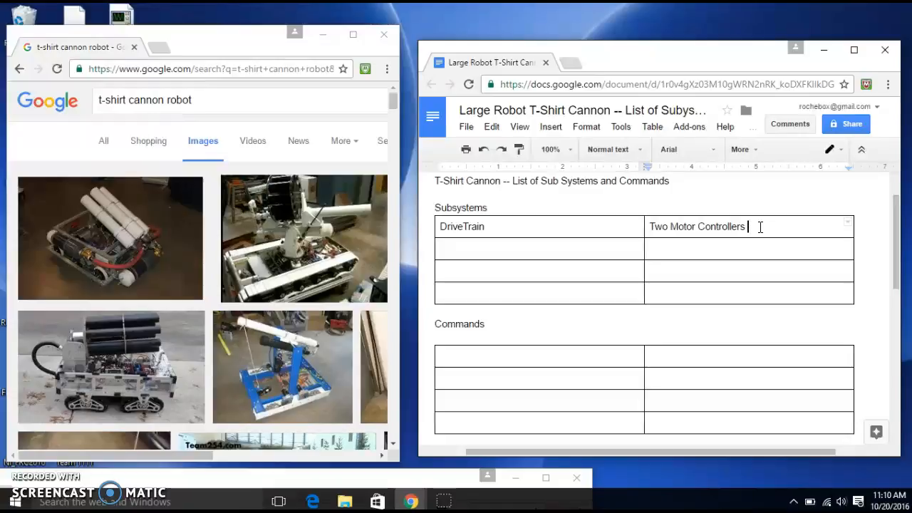
{"action": "left_click", "coordinate": [723, 214]}
{"action": "type", "text": "and 2 CIM Motors"}
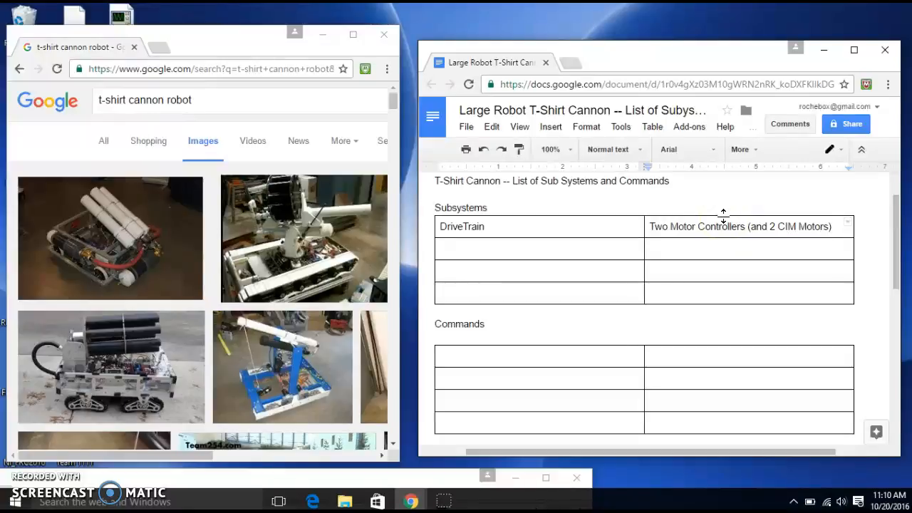
{"action": "type", "text": ")"}
Add "CAN Bus" on a second line of the DriveTrain description
{"action": "key", "text": "Return"}
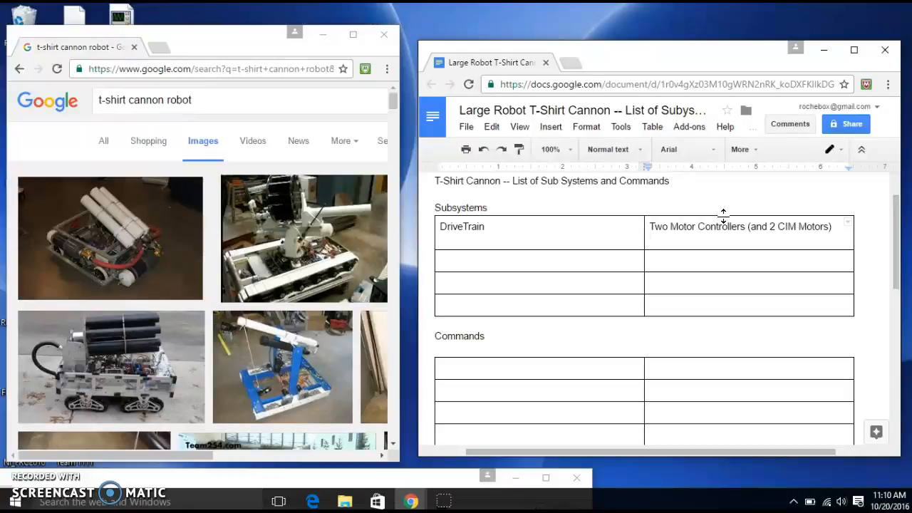
{"action": "type", "text": "CAN Bus"}
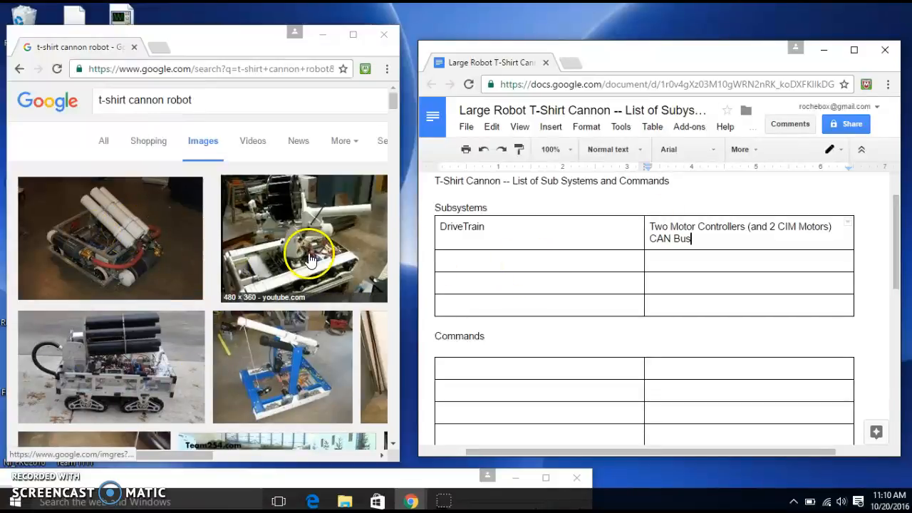
Enter "TShirt Cannon" as the second subsystem in the first column of the Subsystems table
{"action": "left_click", "coordinate": [503, 259]}
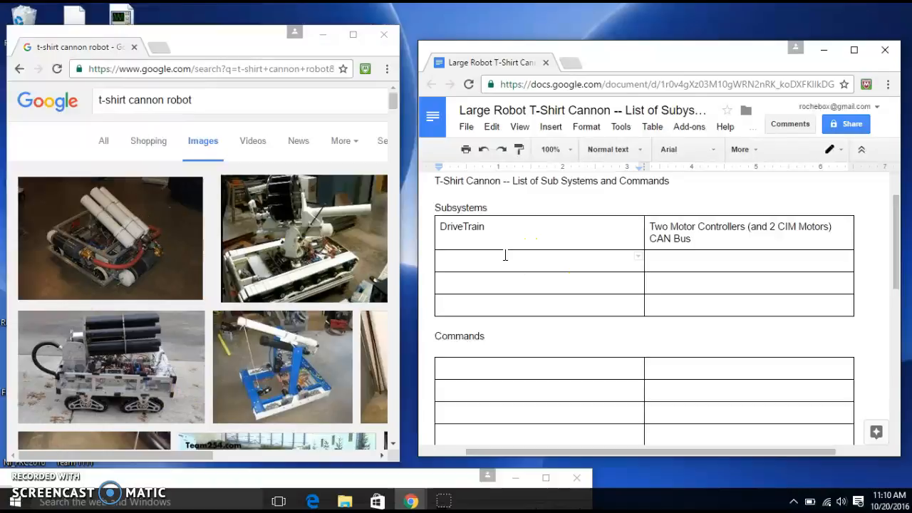
{"action": "type", "text": "TS"}
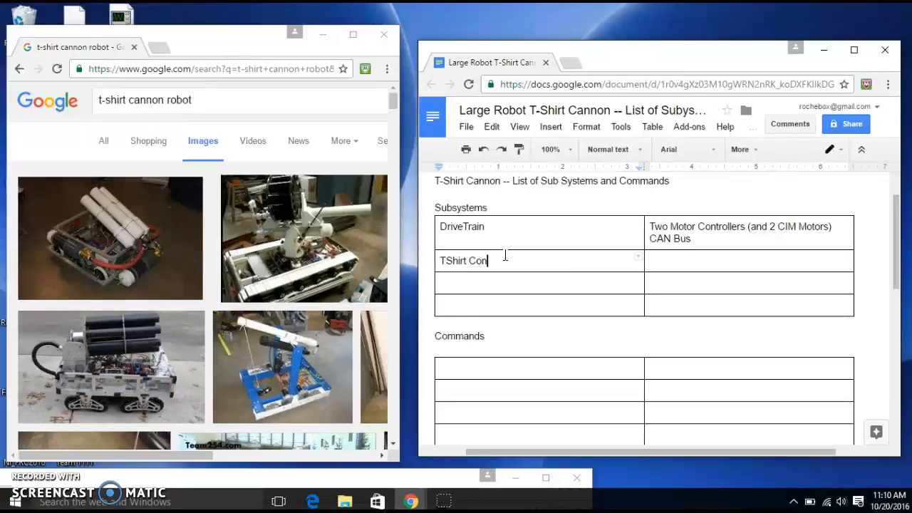
{"action": "type", "text": "hirt Cannon"}
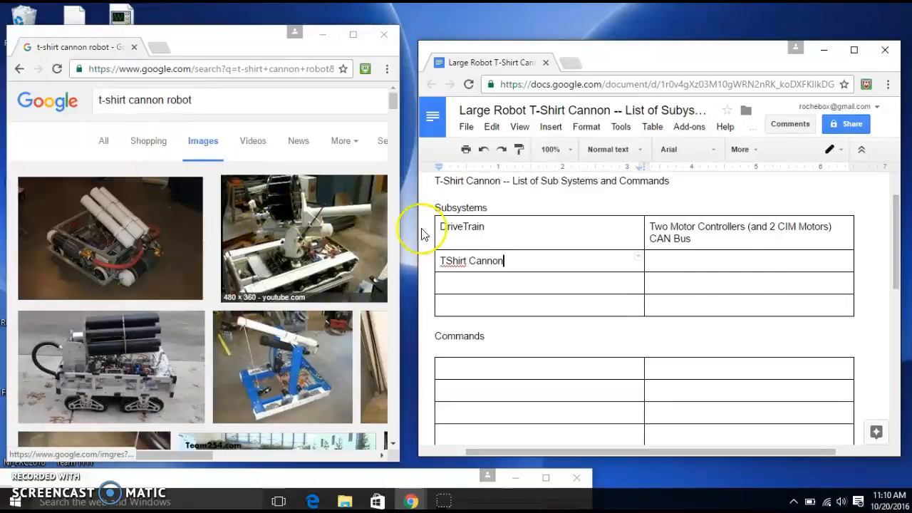
Start a numbered list in the TShirt Cannon description cell with "Pneumatic Air Gun Trigger" as its first item
{"action": "left_click", "coordinate": [689, 264]}
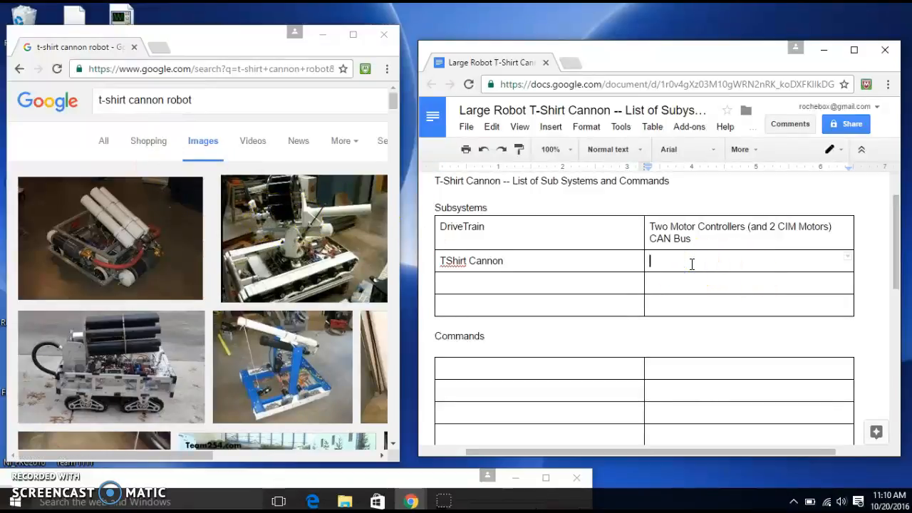
{"action": "type", "text": "1. "}
{"action": "type", "text": "Pneumatic Air Gun Trigger"}
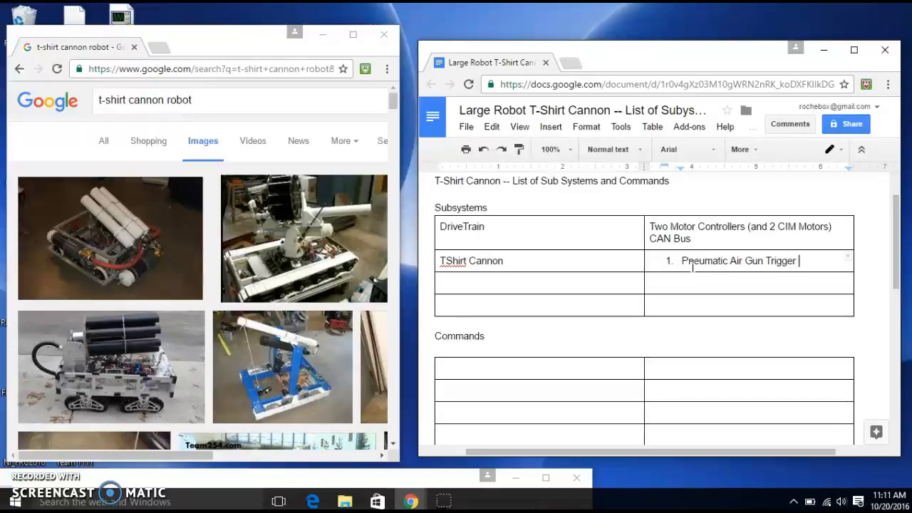
{"action": "key", "text": "Return"}
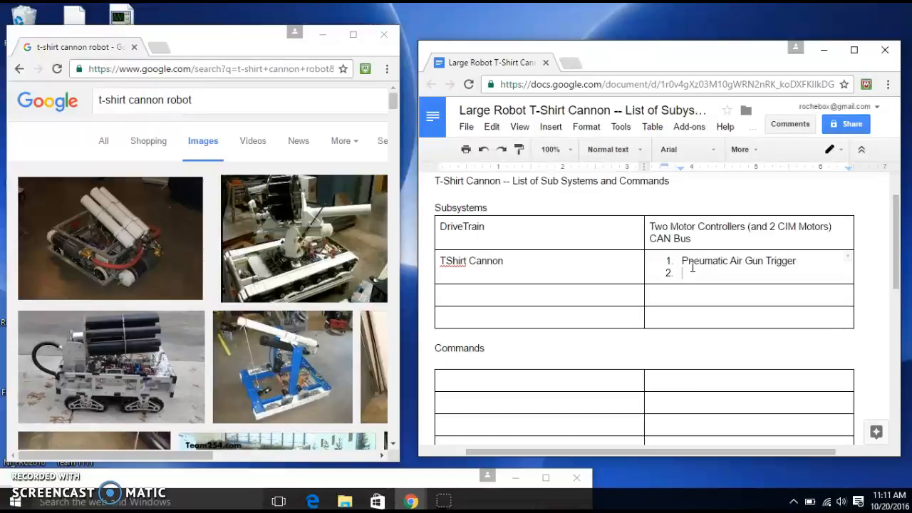
Add "Loading Mechanism" as the second numbered item in the TShirt Cannon description
{"action": "type", "text": "Some Loading"}
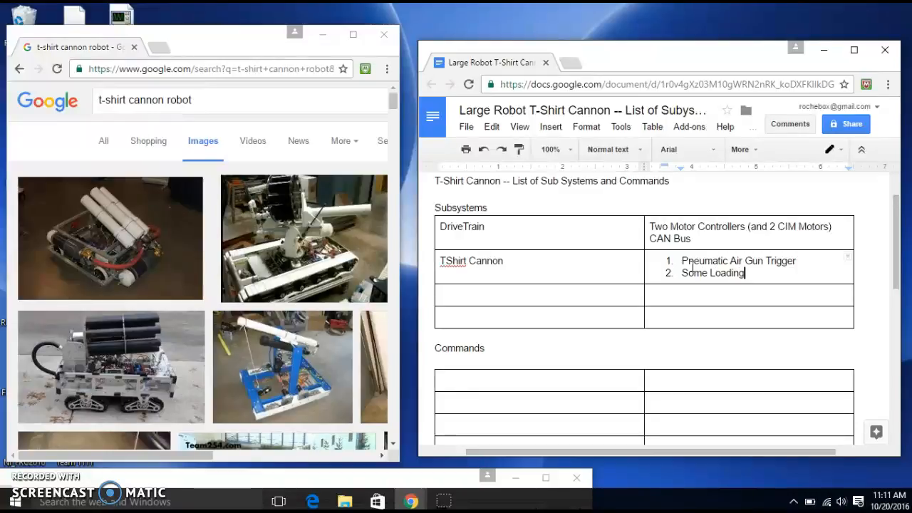
{"action": "key", "text": "BackSpace"}
{"action": "key", "text": "BackSpace"}
{"action": "key", "text": "BackSpace"}
{"action": "key", "text": "BackSpace"}
{"action": "key", "text": "BackSpace"}
{"action": "key", "text": "BackSpace"}
{"action": "key", "text": "BackSpace"}
{"action": "key", "text": "BackSpace"}
{"action": "key", "text": "BackSpace"}
{"action": "key", "text": "BackSpace"}
{"action": "key", "text": "BackSpace"}
{"action": "key", "text": "BackSpace"}
{"action": "key", "text": "BackSpace"}
{"action": "key", "text": "BackSpace"}
{"action": "key", "text": "BackSpace"}
{"action": "key", "text": "BackSpace"}
{"action": "key", "text": "BackSpace"}
{"action": "key", "text": "BackSpace"}
{"action": "key", "text": "BackSpace"}
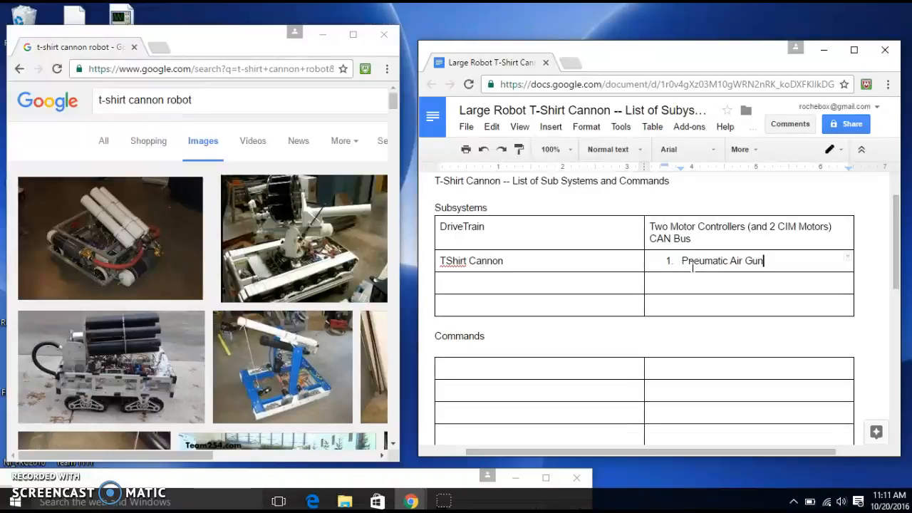
{"action": "key", "text": "ctrl+z"}
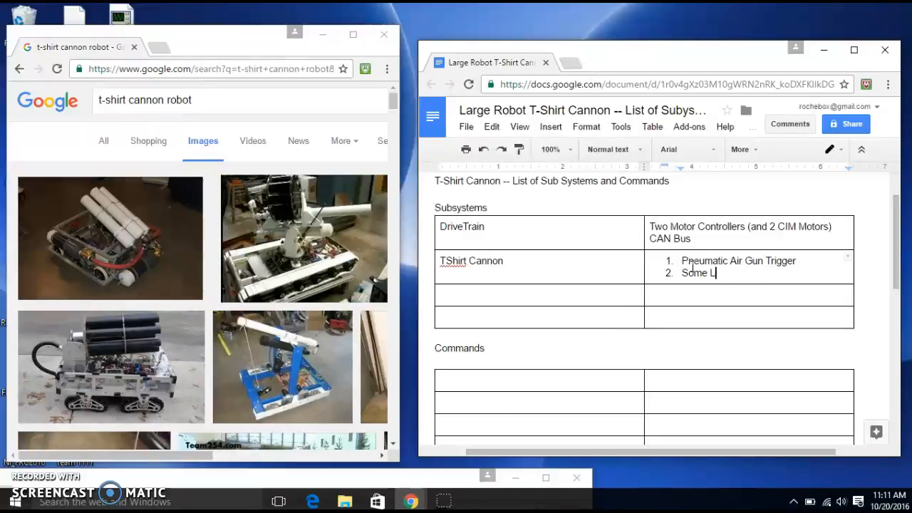
{"action": "type", "text": "Loading Mechanism"}
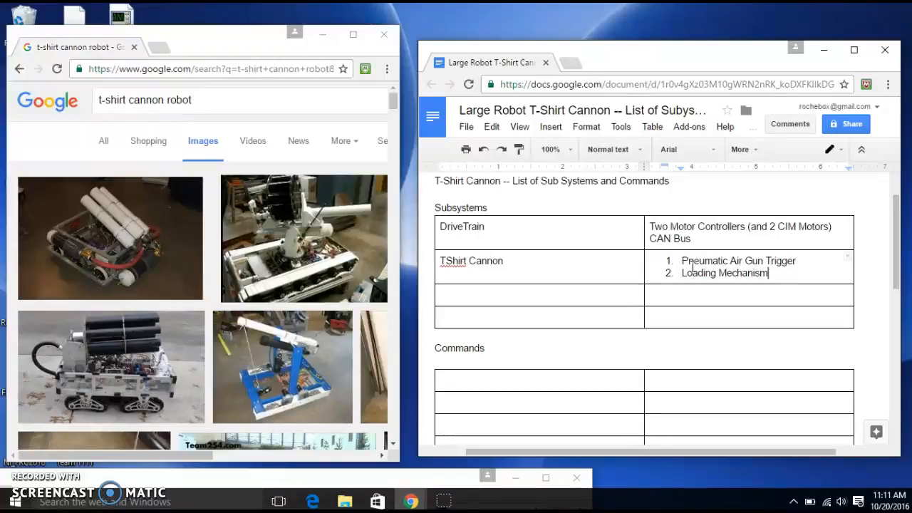
Enter "Aiming System" as the third subsystem and describe it in the adjacent cell as "2 Degrees of Freedom System"
{"action": "left_click", "coordinate": [457, 300]}
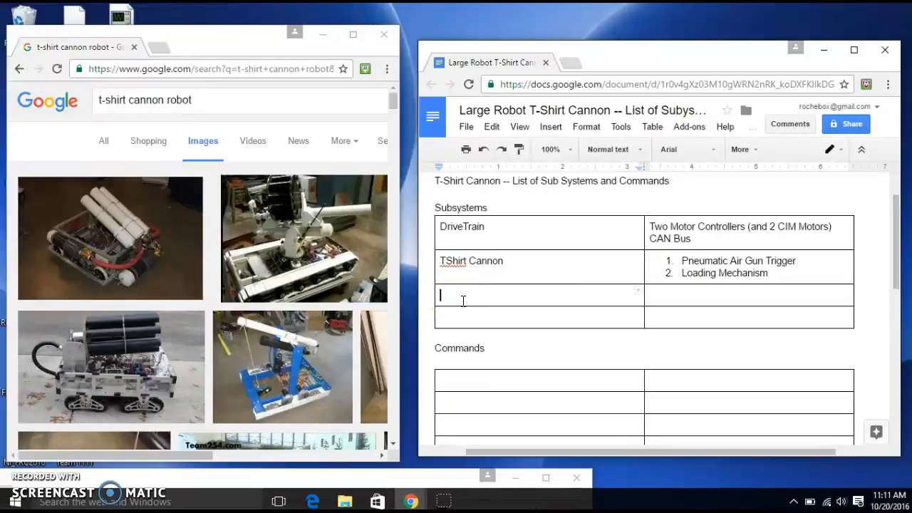
{"action": "type", "text": "Aiming System"}
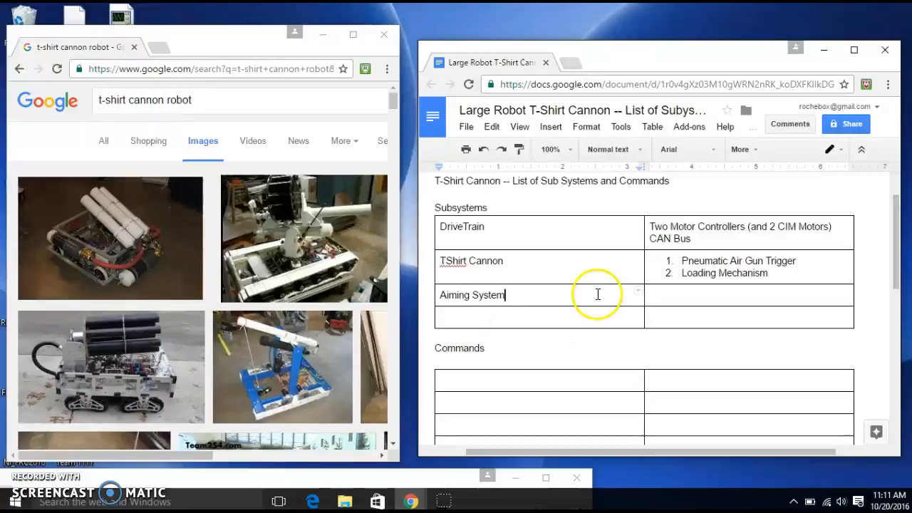
{"action": "left_click", "coordinate": [666, 295]}
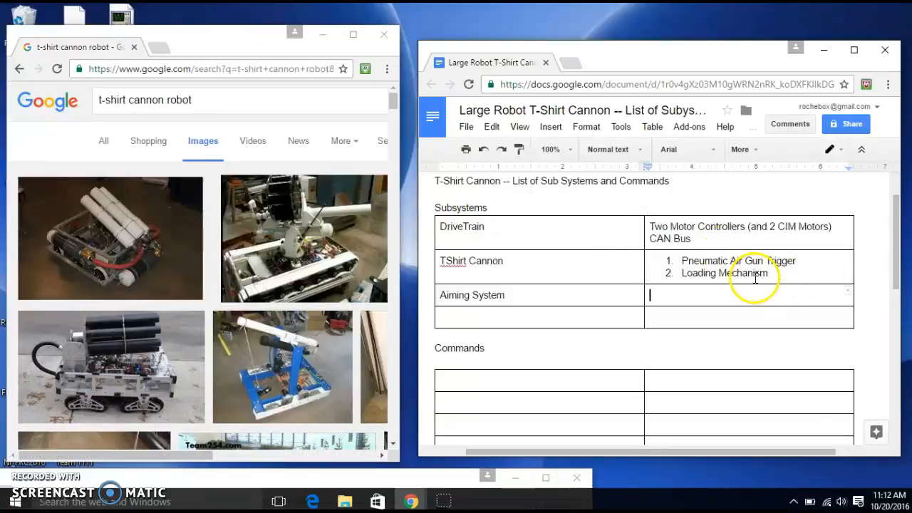
{"action": "double_click", "coordinate": [689, 293]}
{"action": "left_click", "coordinate": [696, 297]}
{"action": "type", "text": "2 Degree"}
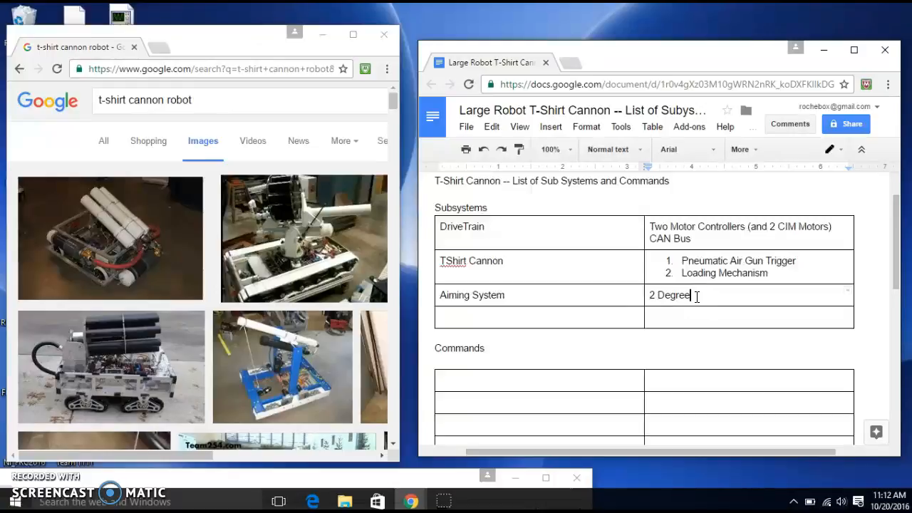
{"action": "type", "text": "s of Freedom System"}
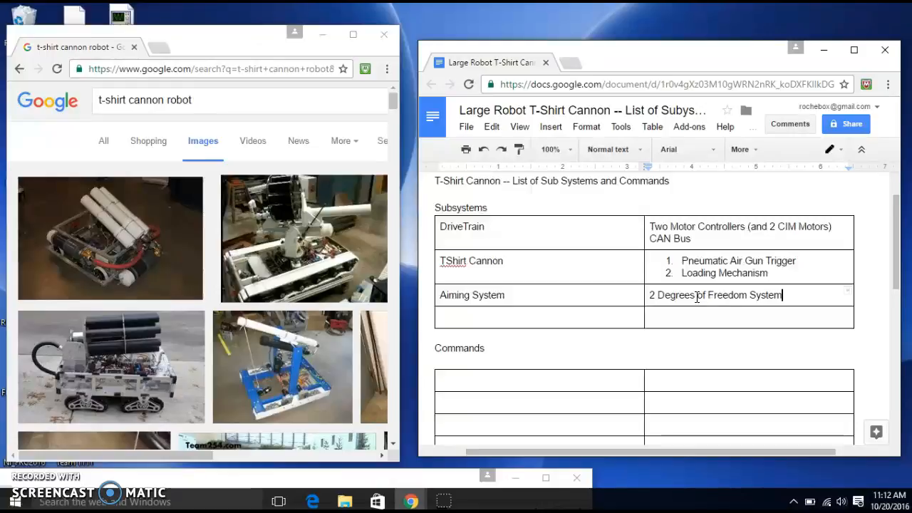
Add "Two Motors (Window Motors)" on a second line of the Aiming System description
{"action": "key", "text": "Return"}
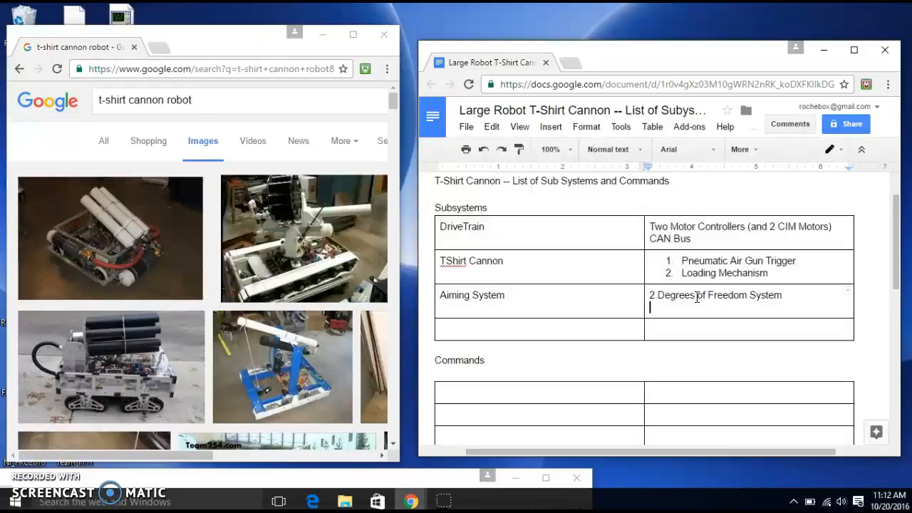
{"action": "type", "text": "Two Motors ("}
{"action": "key", "text": "BackSpace"}
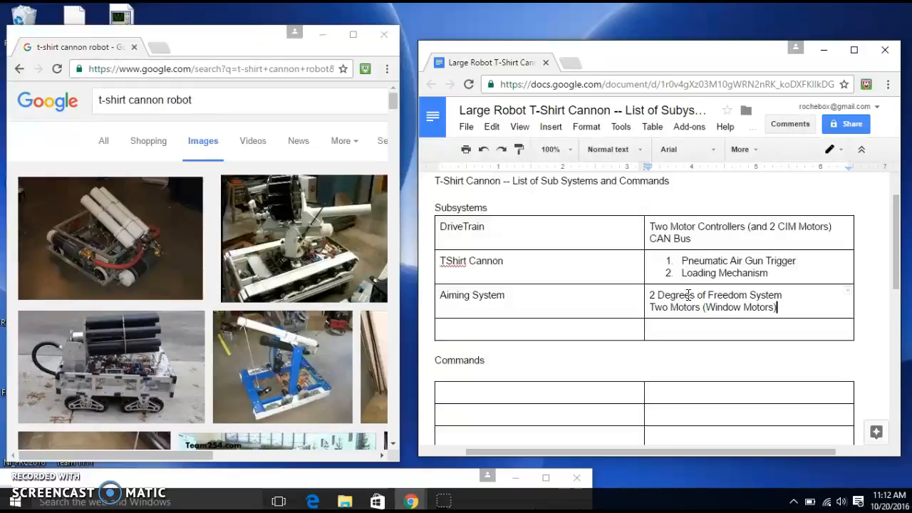
Add "Controlled By CAN Tallons" on a third line of the Aiming System description
{"action": "key", "text": "Return"}
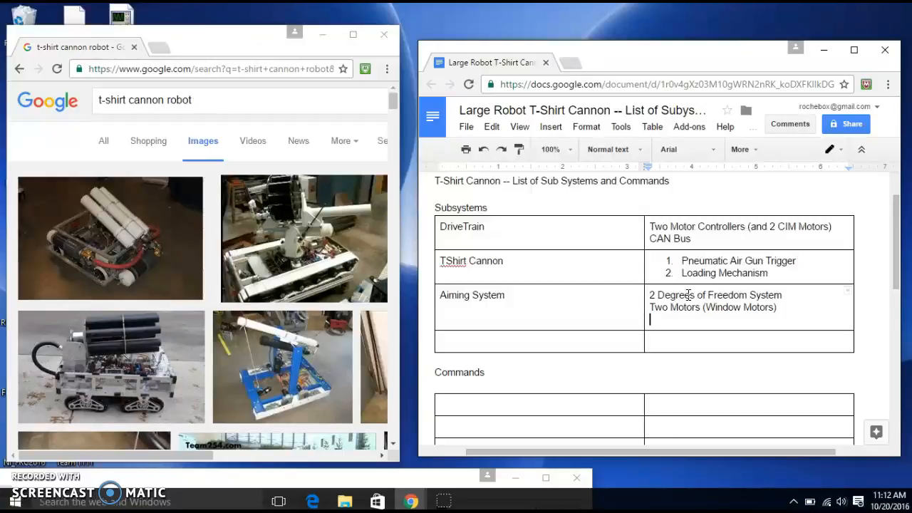
{"action": "type", "text": "Controlled By Ca"}
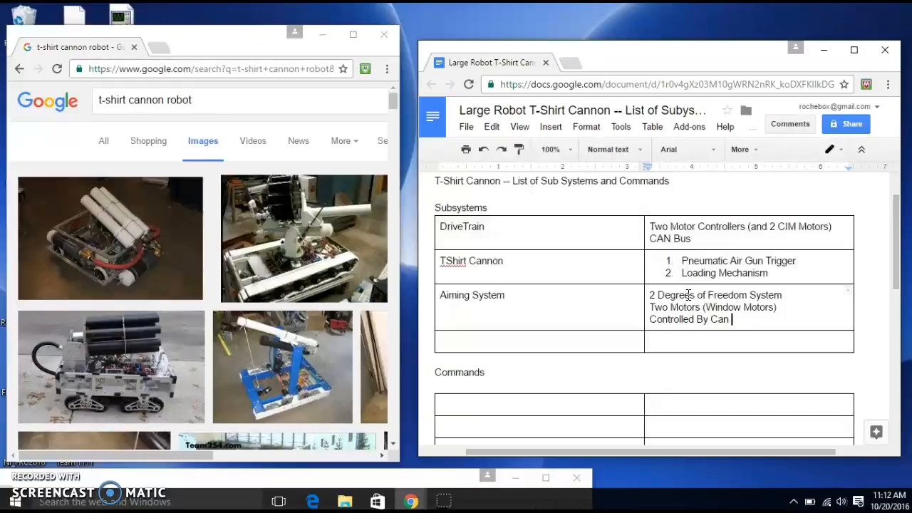
{"action": "key", "text": "BackSpace"}
{"action": "type", "text": "AN TALL"}
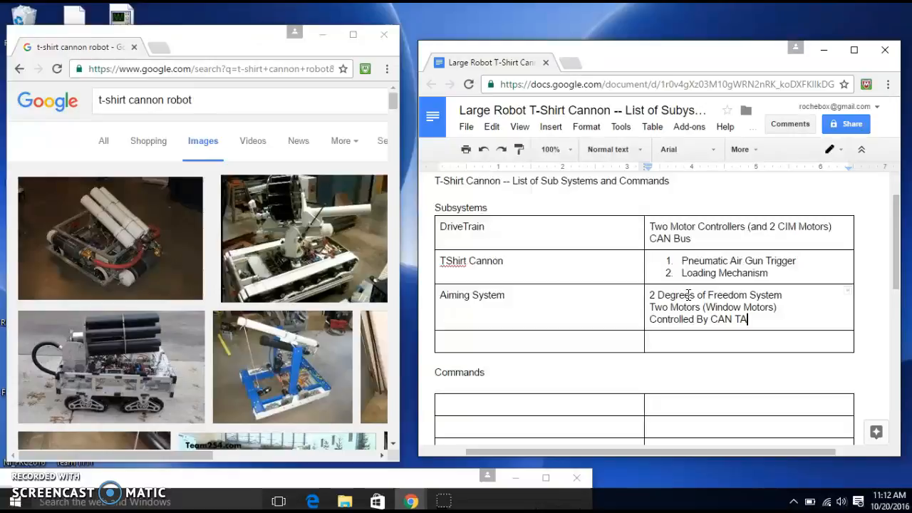
{"action": "key", "text": "BackSpace"}
{"action": "key", "text": "BackSpace"}
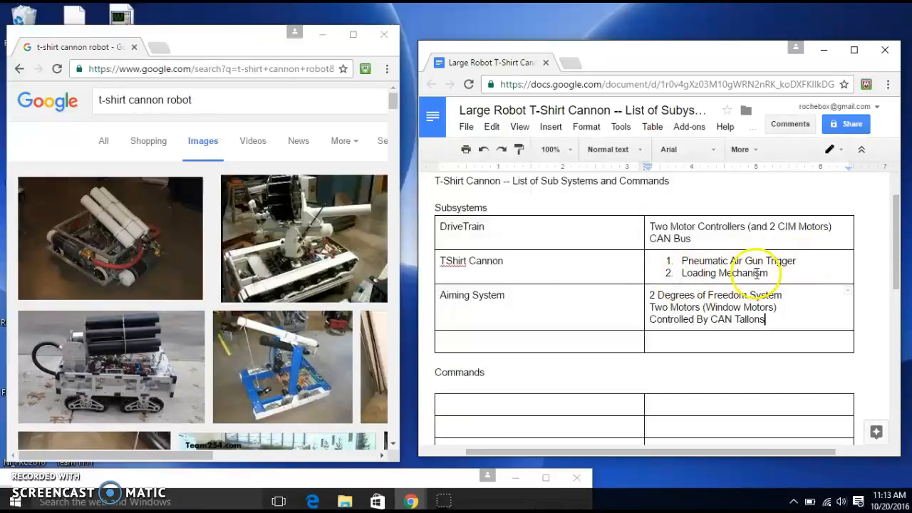
Delete the "Loading Mechanism" item from the TShirt Cannon description
{"action": "left_click_drag", "start_coordinate": [775, 273], "coordinate": [662, 273]}
{"action": "key", "text": "BackSpace"}
{"action": "key", "text": "BackSpace"}
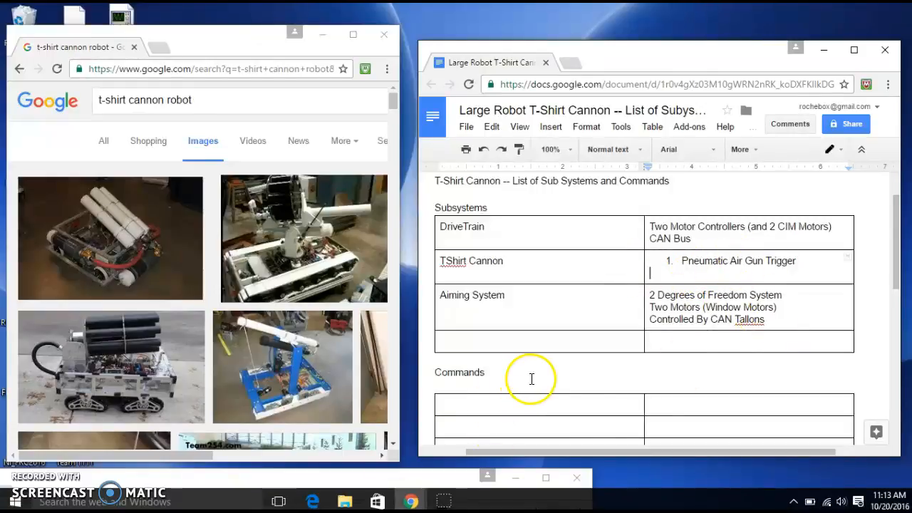
Move the document window higher on the desktop and enlarge it so more of both tables fits
{"action": "scroll", "coordinate": [595, 371], "scroll_direction": "down", "scroll_amount": 1}
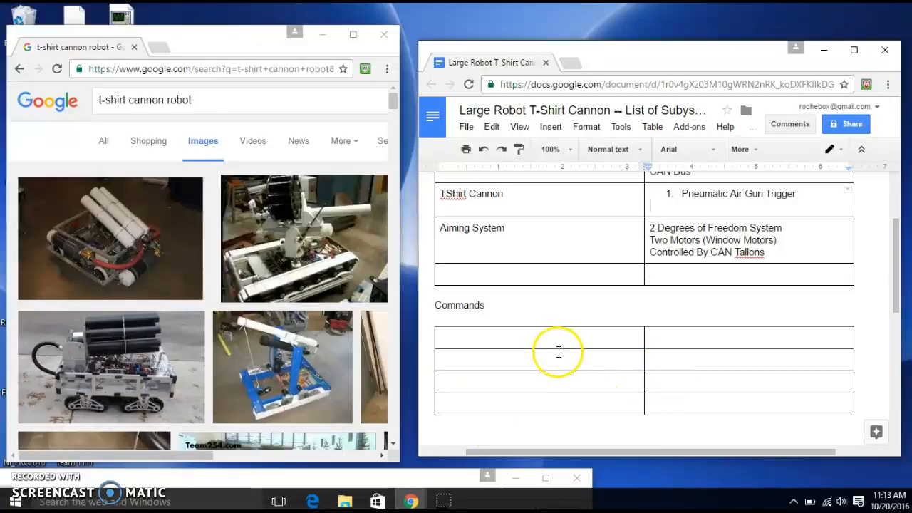
{"action": "left_click", "coordinate": [536, 341]}
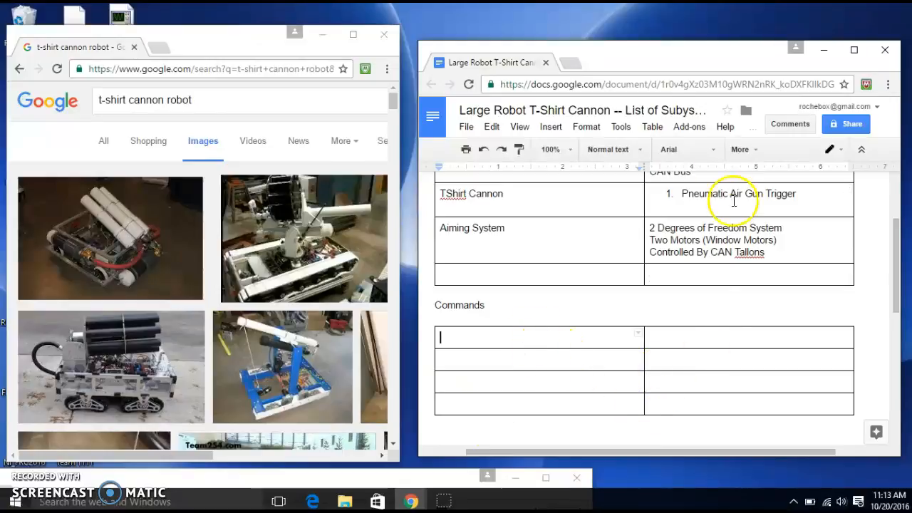
{"action": "left_click_drag", "start_coordinate": [675, 57], "coordinate": [668, 16]}
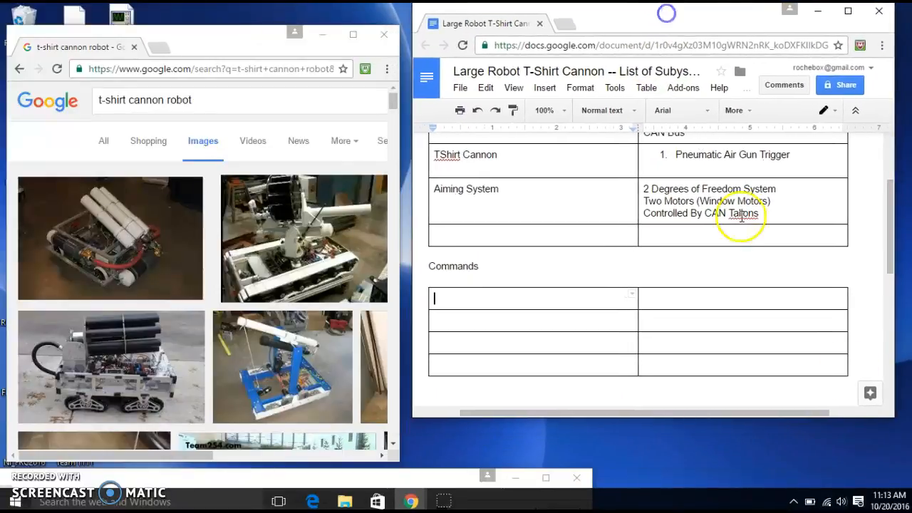
{"action": "left_click_drag", "start_coordinate": [889, 420], "coordinate": [909, 488]}
Enter "Drive with JoySticks" in the first cell of the Commands table
{"action": "double_click", "coordinate": [468, 295]}
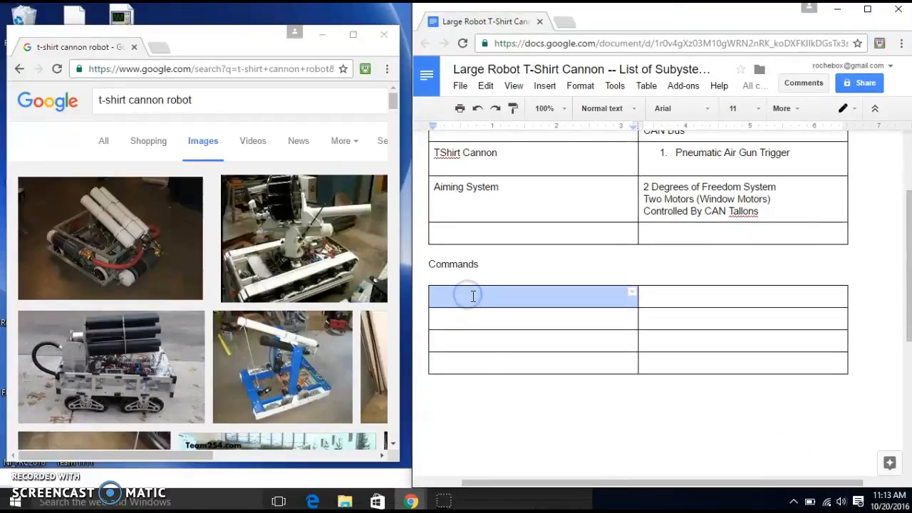
{"action": "left_click", "coordinate": [462, 317]}
{"action": "scroll", "coordinate": [492, 317], "scroll_direction": "up", "scroll_amount": 1}
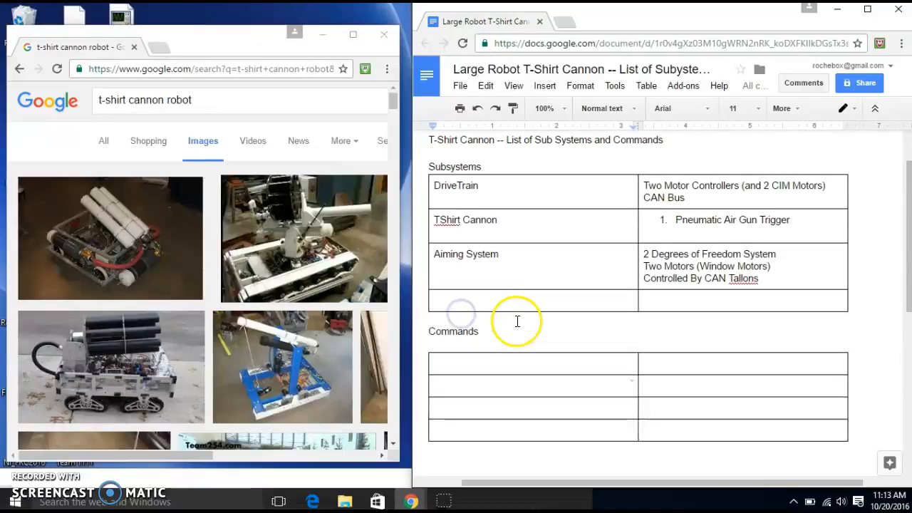
{"action": "left_click", "coordinate": [480, 363]}
{"action": "type", "text": "Ddr"}
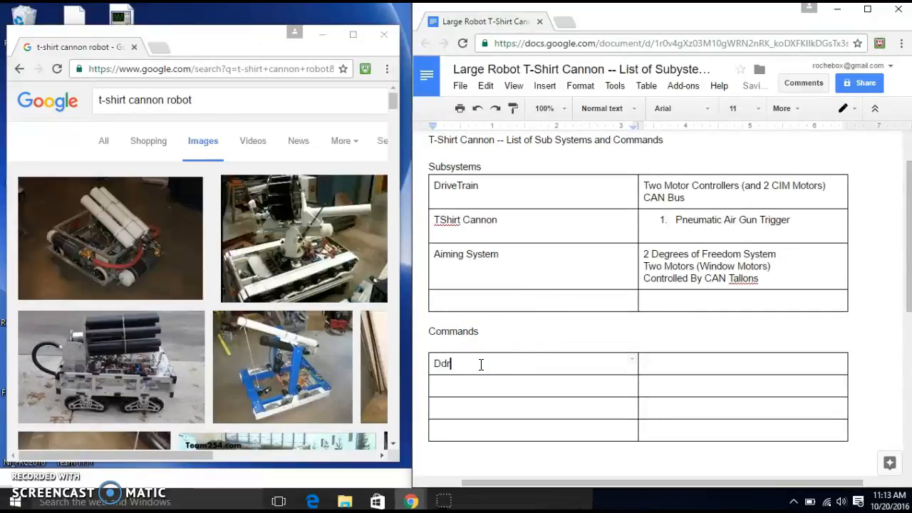
{"action": "type", "text": "ive rive with Ho"}
{"action": "key", "text": "BackSpace"}
{"action": "key", "text": "BackSpace"}
{"action": "type", "text": "JoySticks"}
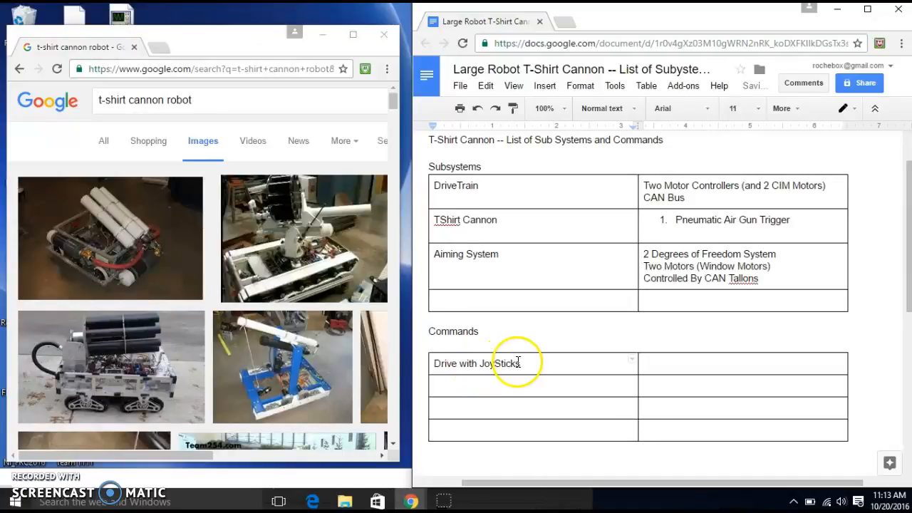
Insert "DriveTrain" followed by spaces before "Drive with JoySticks" in the Commands table
{"action": "left_click", "coordinate": [435, 364]}
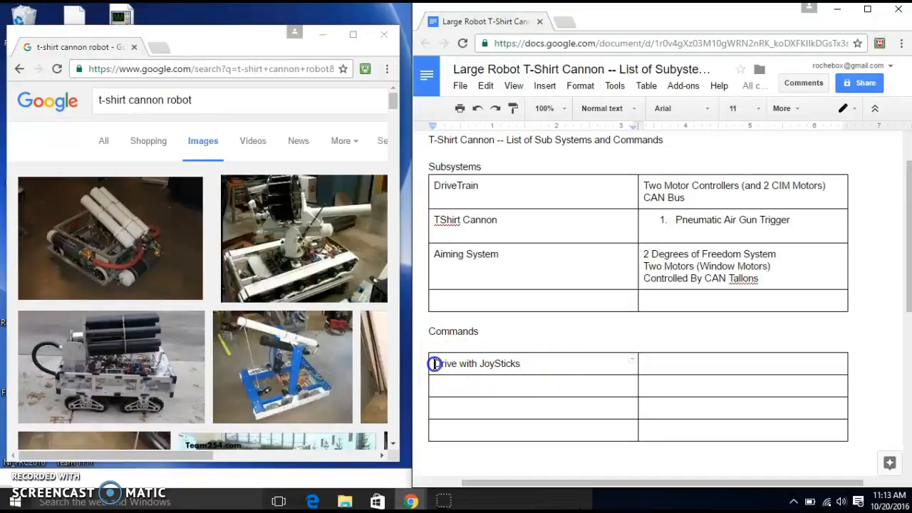
{"action": "type", "text": "D"}
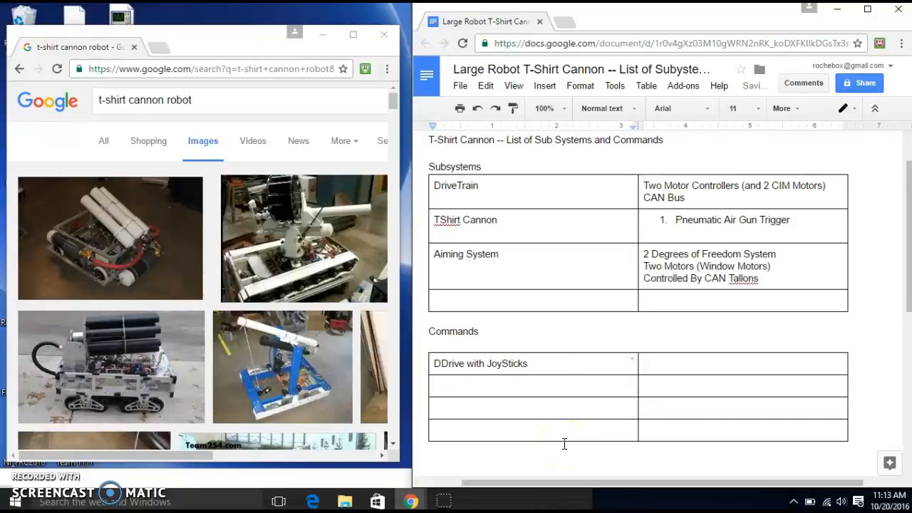
{"action": "type", "text": "riveTra"}
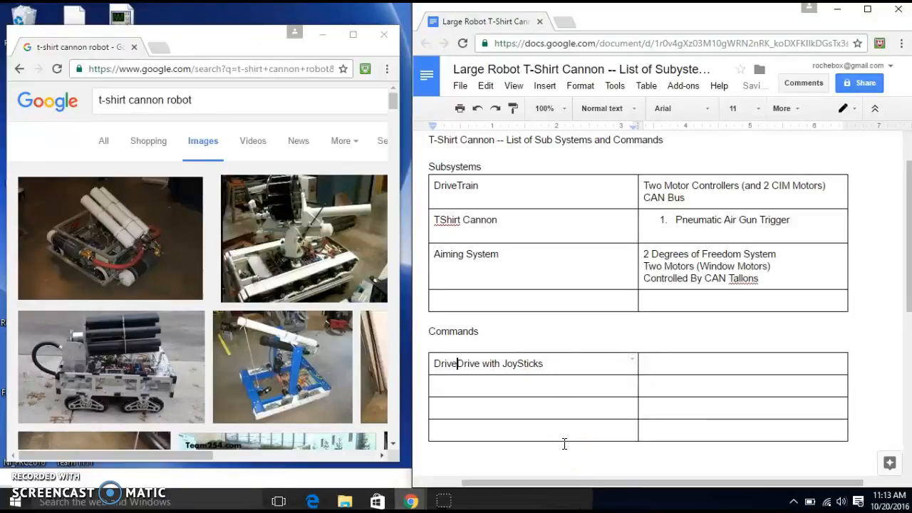
{"action": "type", "text": "in"}
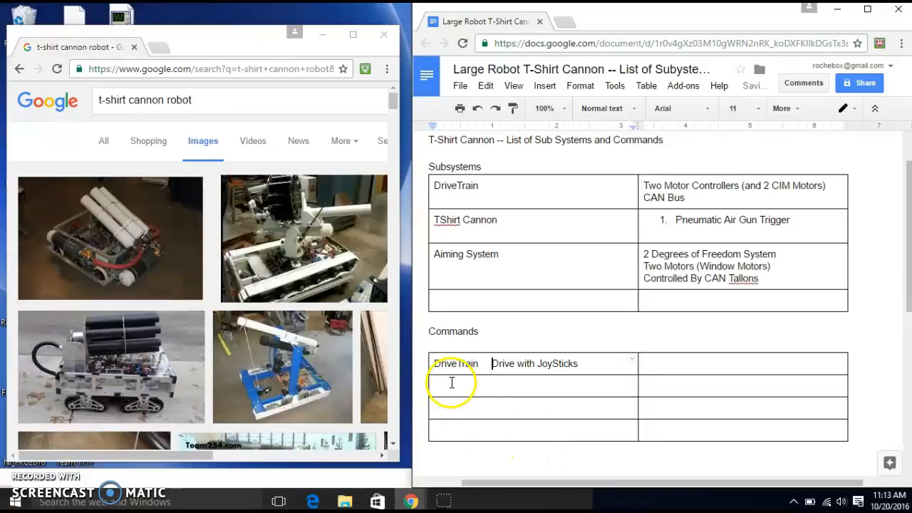
Enter the note "We will add more autonomous ones" in the cell beside the DriveTrain command
{"action": "left_click", "coordinate": [662, 366]}
{"action": "type", "text": "W"}
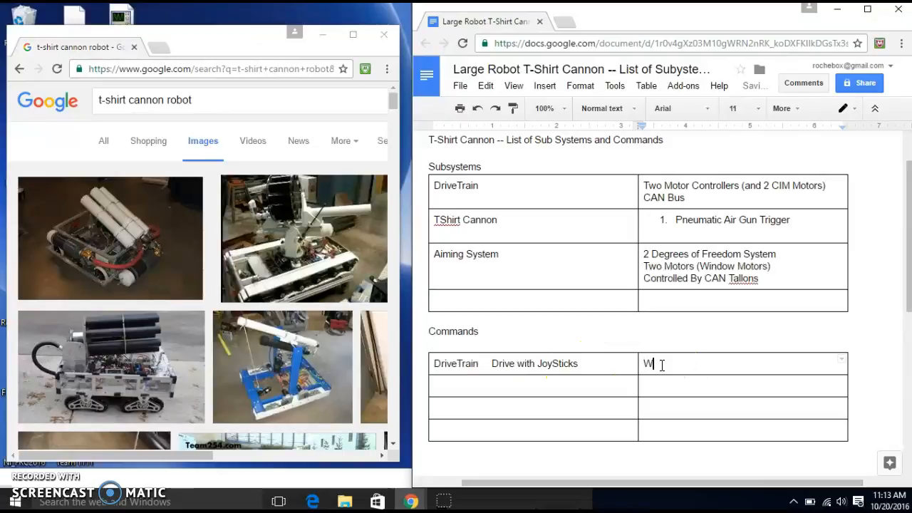
{"action": "type", "text": "e will add more"}
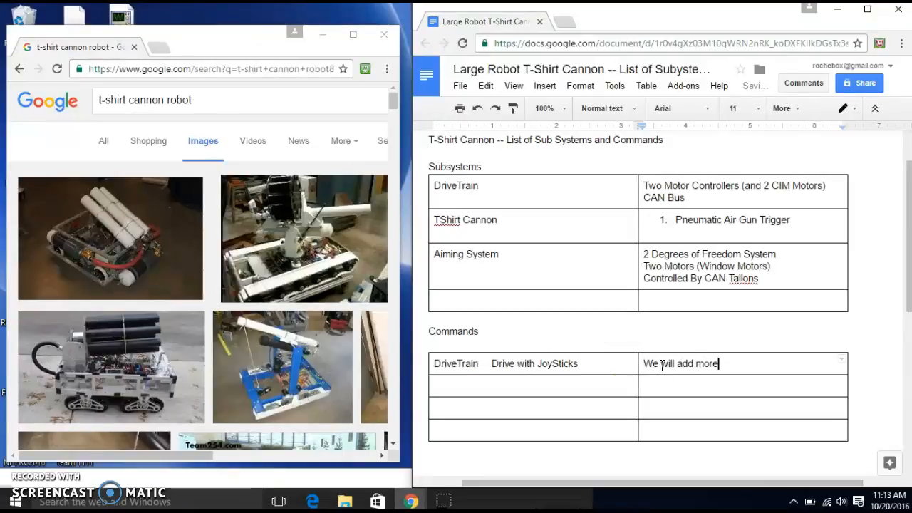
{"action": "type", "text": " aut"}
{"action": "left_click", "coordinate": [666, 380]}
{"action": "type", "text": "onomous ones"}
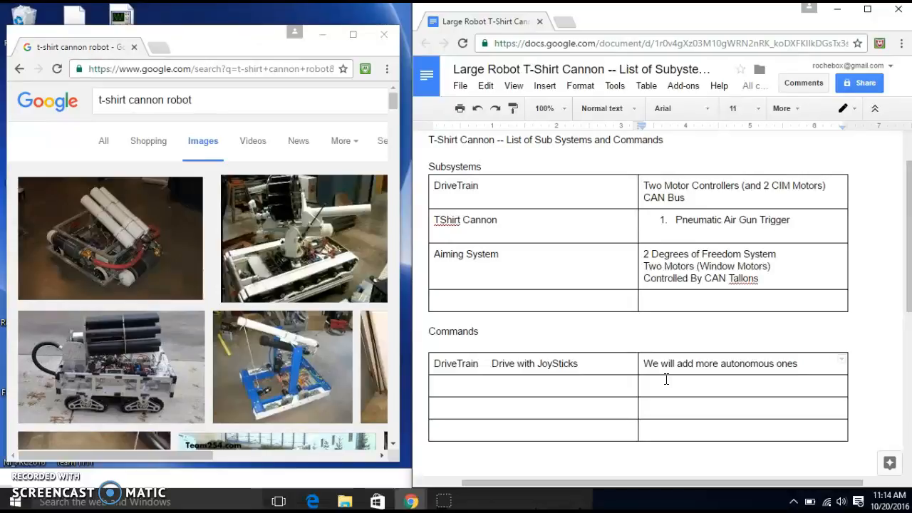
Enter "TShirtCannon" in the first column of the Commands table's second row
{"action": "left_click", "coordinate": [588, 381]}
{"action": "type", "text": "T"}
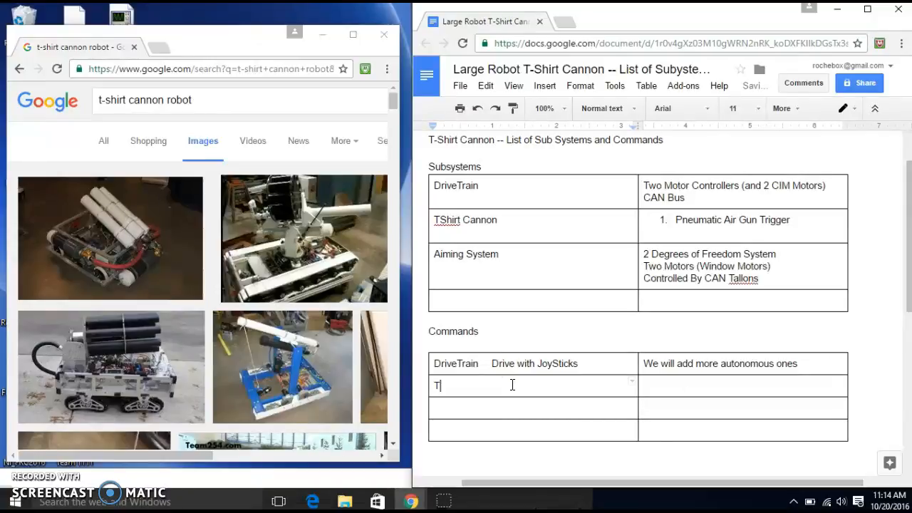
{"action": "type", "text": "ShirtCannon"}
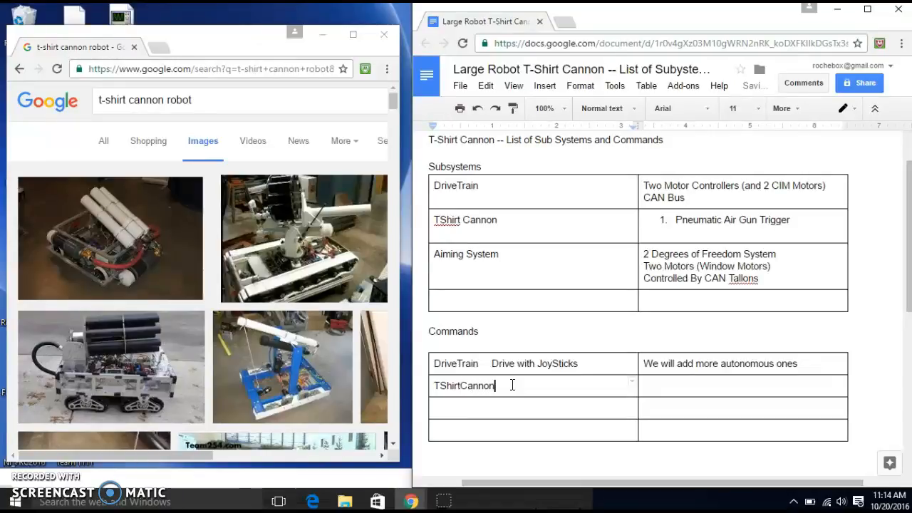
Add "-->" after TShirtCannon and replace the spaces between DriveTrain and "Drive with JoySticks" with "--->" in the Commands table
{"action": "key", "text": "BackSpace"}
{"action": "type", "text": "-->"}
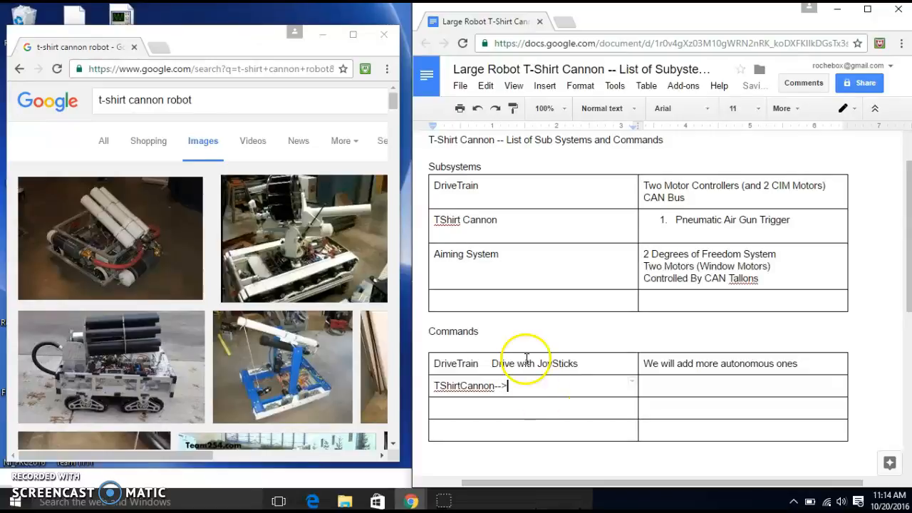
{"action": "left_click", "coordinate": [491, 359]}
{"action": "key", "text": "BackSpace"}
{"action": "key", "text": "BackSpace"}
{"action": "key", "text": "BackSpace"}
{"action": "key", "text": "BackSpace"}
{"action": "key", "text": "BackSpace"}
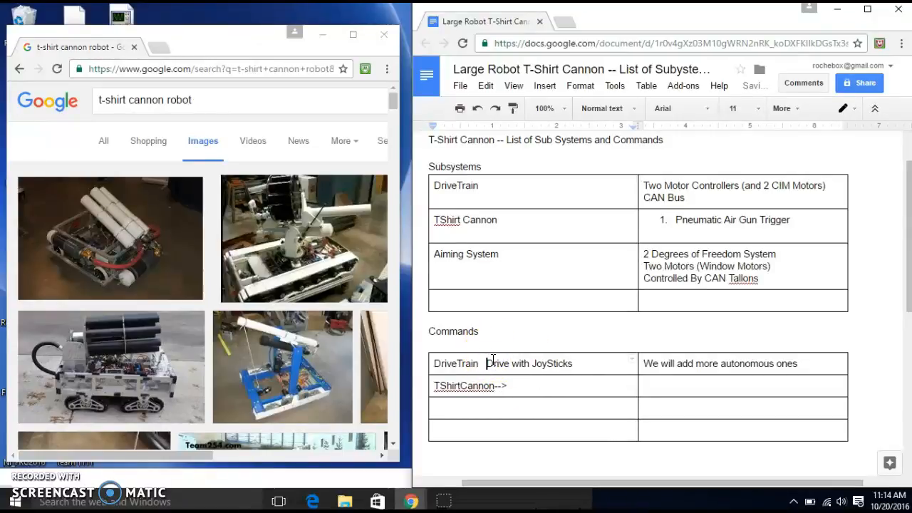
{"action": "type", "text": "--->"}
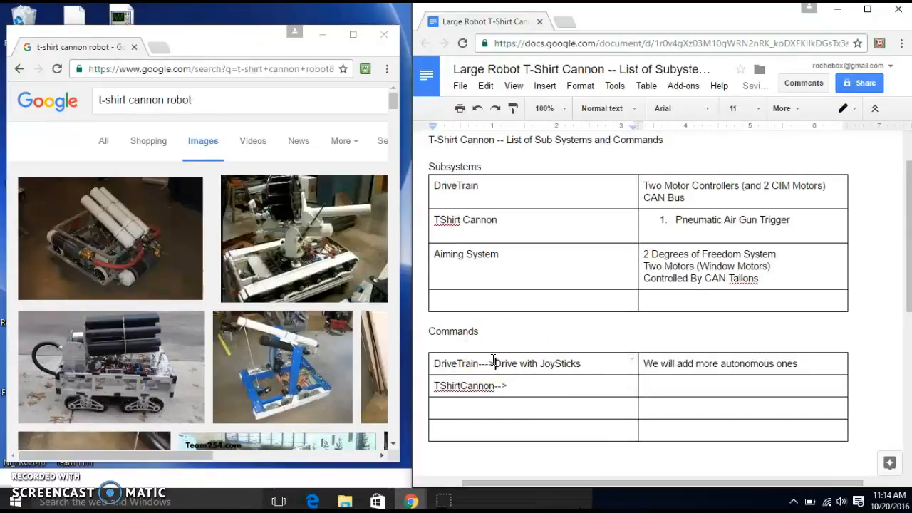
Enter "Fire" after the arrow in the TShirtCannon row of the Commands table
{"action": "left_click", "coordinate": [541, 382]}
{"action": "type", "text": "Fire"}
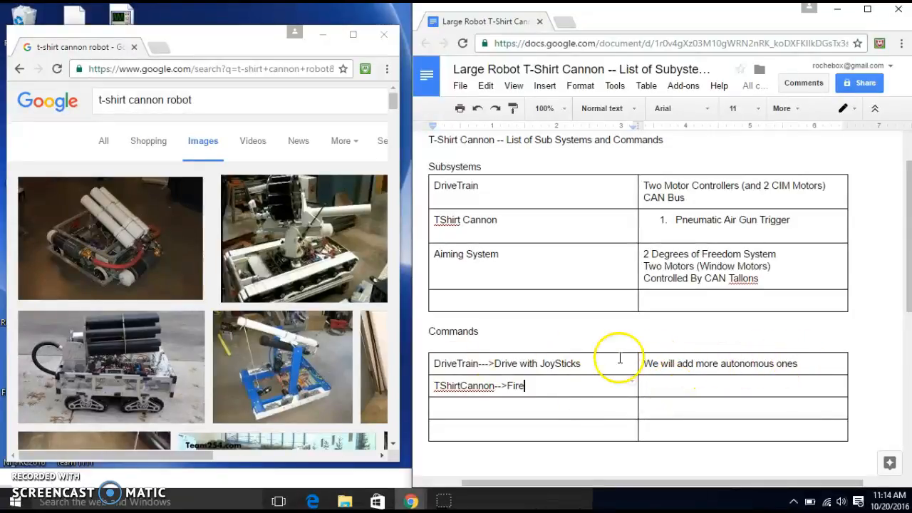
Replace the note beside the DriveTrain command with "Requires DriveTrain"
{"action": "left_click", "coordinate": [793, 364]}
{"action": "left_click_drag", "start_coordinate": [793, 364], "coordinate": [637, 361]}
{"action": "left_click", "coordinate": [672, 360]}
{"action": "left_click_drag", "start_coordinate": [802, 364], "coordinate": [643, 362]}
{"action": "key", "text": "BackSpace"}
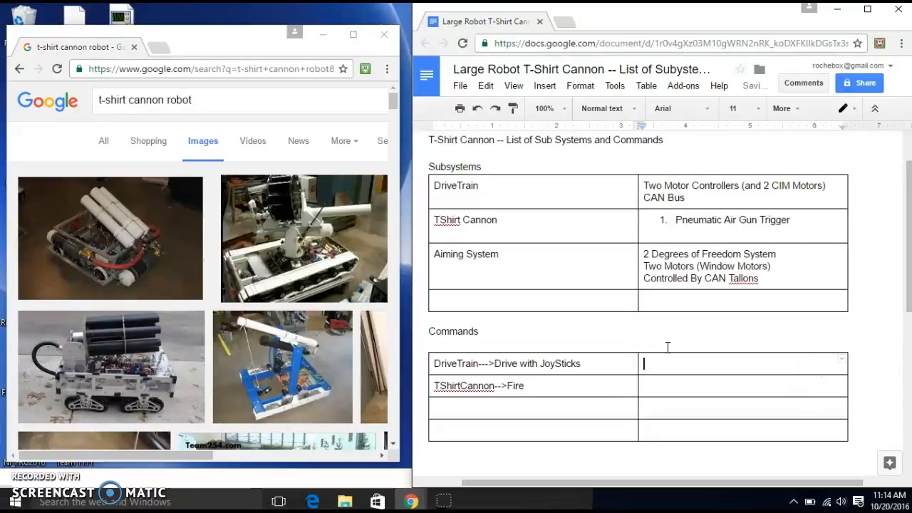
{"action": "type", "text": "Requires DriveTrain"}
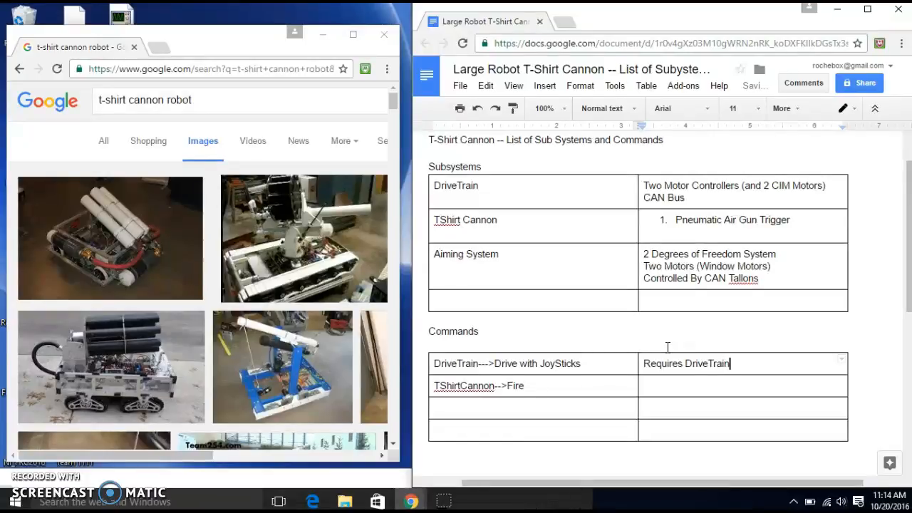
Enter "Requires TShirtCannon" in the cell beside the TShirtCannon Fire command
{"action": "left_click", "coordinate": [656, 389]}
{"action": "type", "text": "Requires TShirt"}
{"action": "type", "text": "Cannon"}
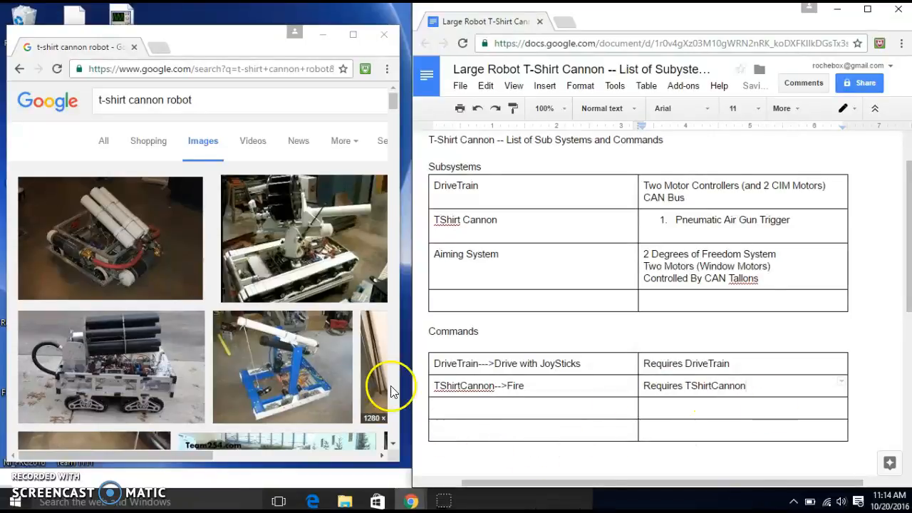
Enter "Aiming -->MoveRightLeft" in the first column of the Commands table's third row
{"action": "left_click", "coordinate": [449, 404]}
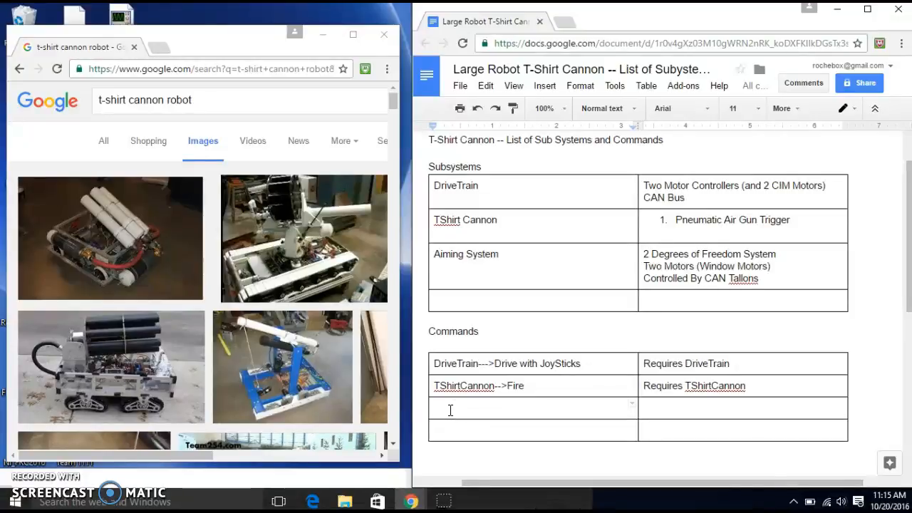
{"action": "type", "text": "Mote "}
{"action": "type", "text": "RIGHT"}
{"action": "type", "text": "Left"}
{"action": "left_click", "coordinate": [435, 406]}
{"action": "type", "text": "Aiming --"}
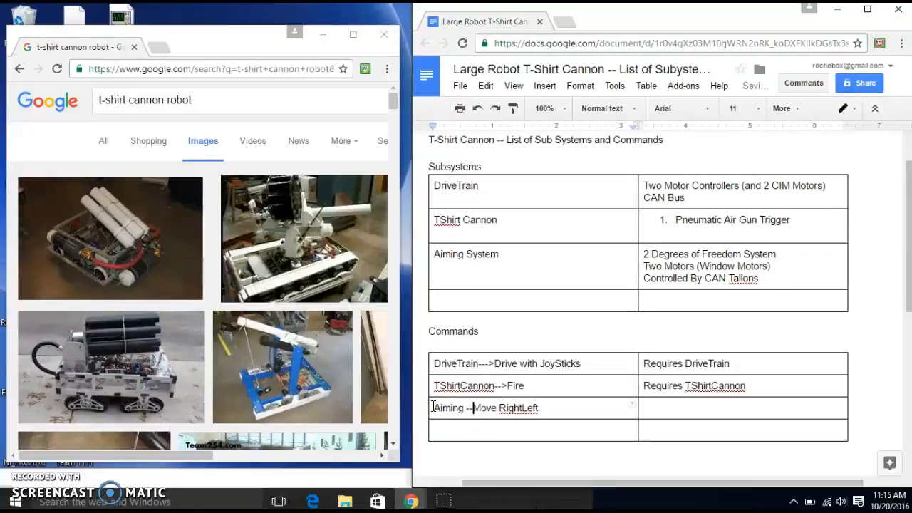
{"action": "type", "text": "->"}
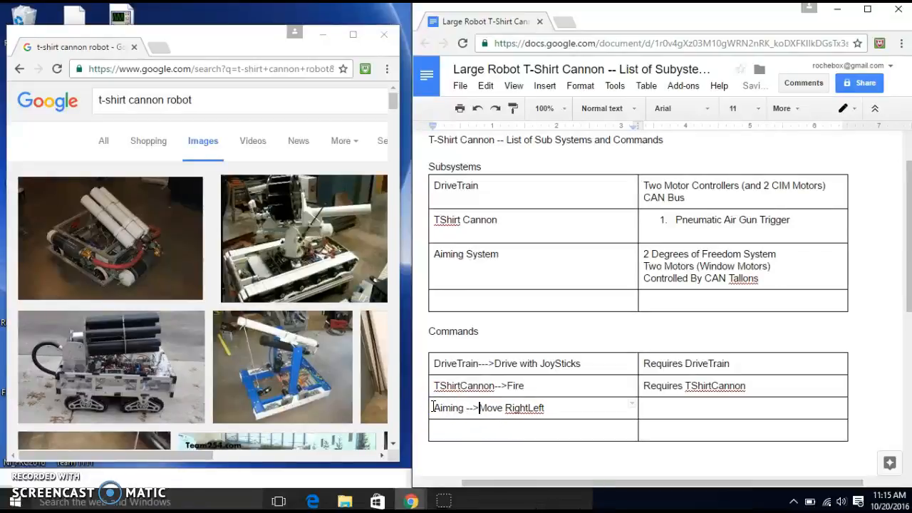
{"action": "left_click", "coordinate": [506, 408]}
{"action": "key", "text": "BackSpace"}
Enter "Aiming-->MoveUpDown" in the first column of the Commands table's fourth row
{"action": "left_click", "coordinate": [451, 431]}
{"action": "type", "text": "Aiming-->"}
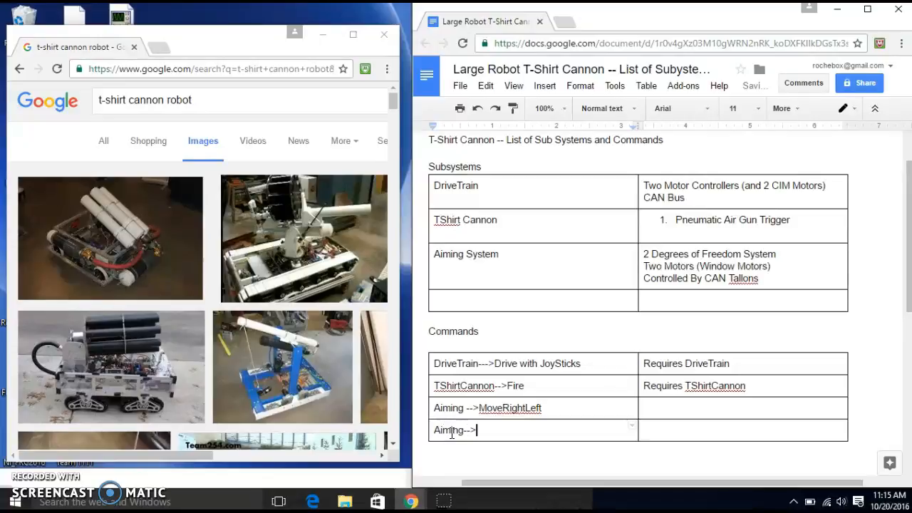
{"action": "type", "text": "MoveUp"}
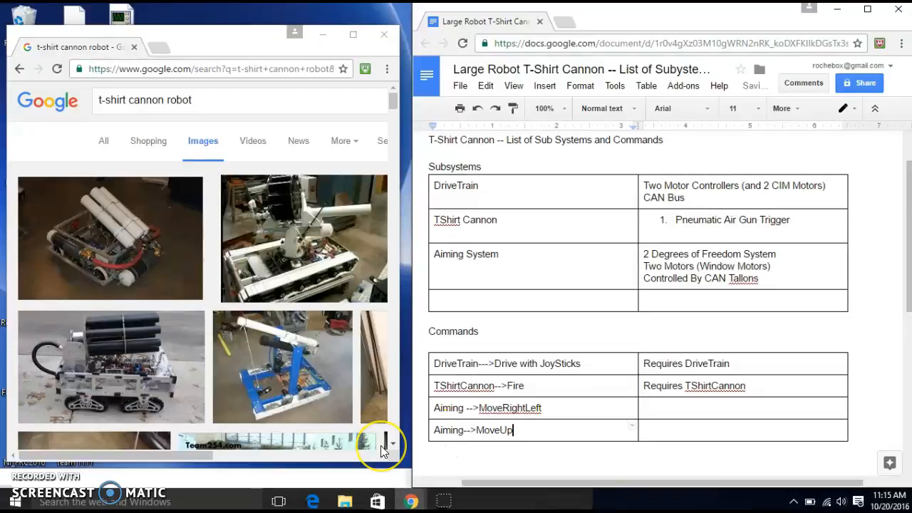
{"action": "type", "text": "Down"}
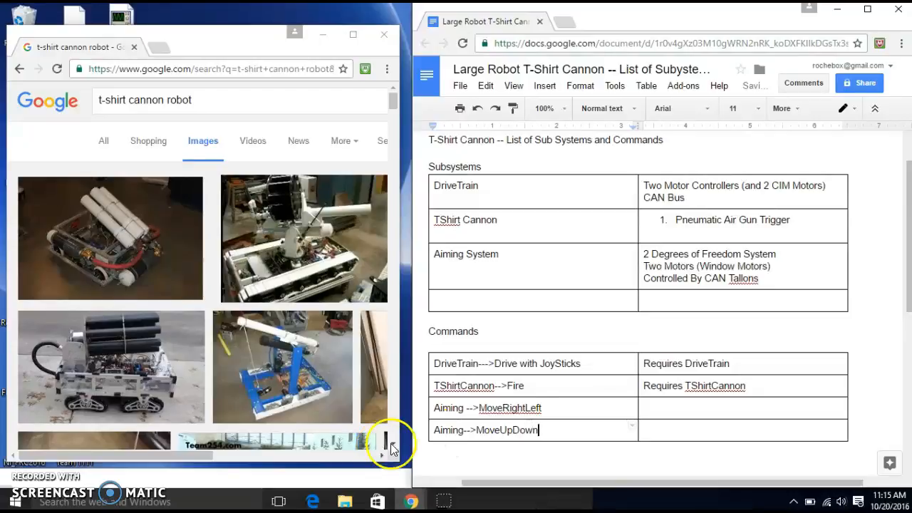
Enter "Requires AimingSystem" in the cell beside the MoveRightLeft command
{"action": "left_click", "coordinate": [645, 407]}
{"action": "type", "text": "Requires "}
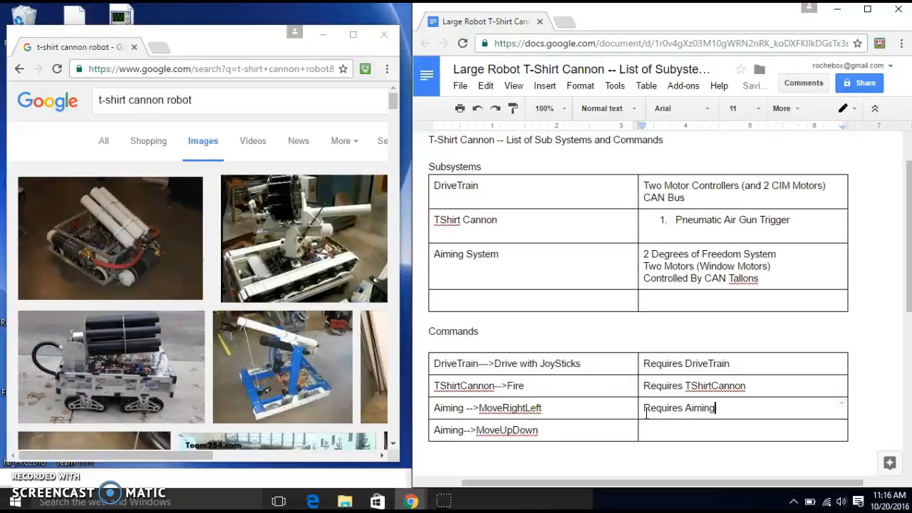
{"action": "type", "text": "AimingSystem"}
Enter "RequiresAimingSystem" in the cell beside the MoveUpDown command
{"action": "left_click", "coordinate": [655, 430]}
{"action": "type", "text": "Require"}
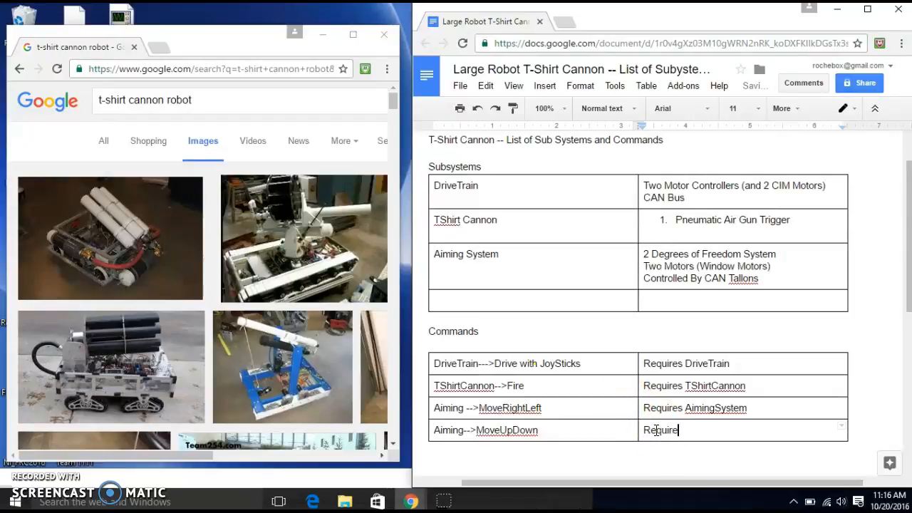
{"action": "type", "text": "ss Aiming System"}
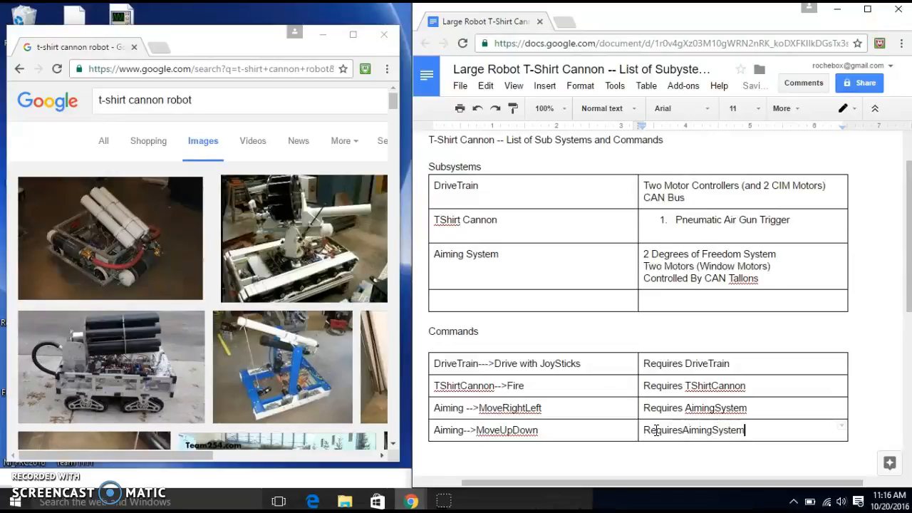